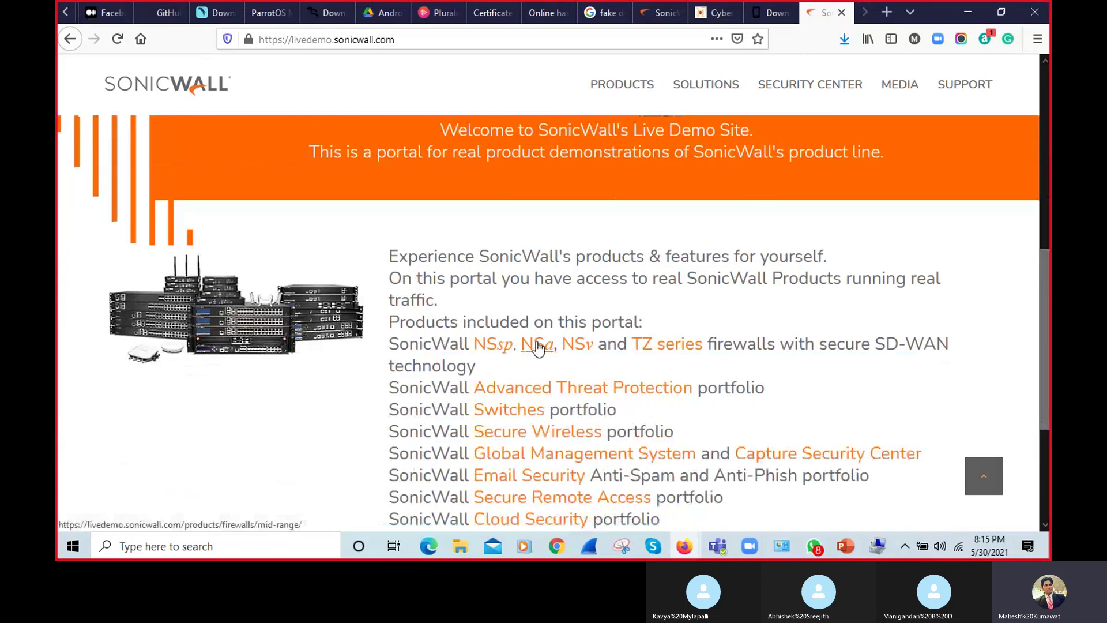
Step: Open the live demo of the NSa 3650 from the NSa mid-sized firewall demos
left_click(524, 345)
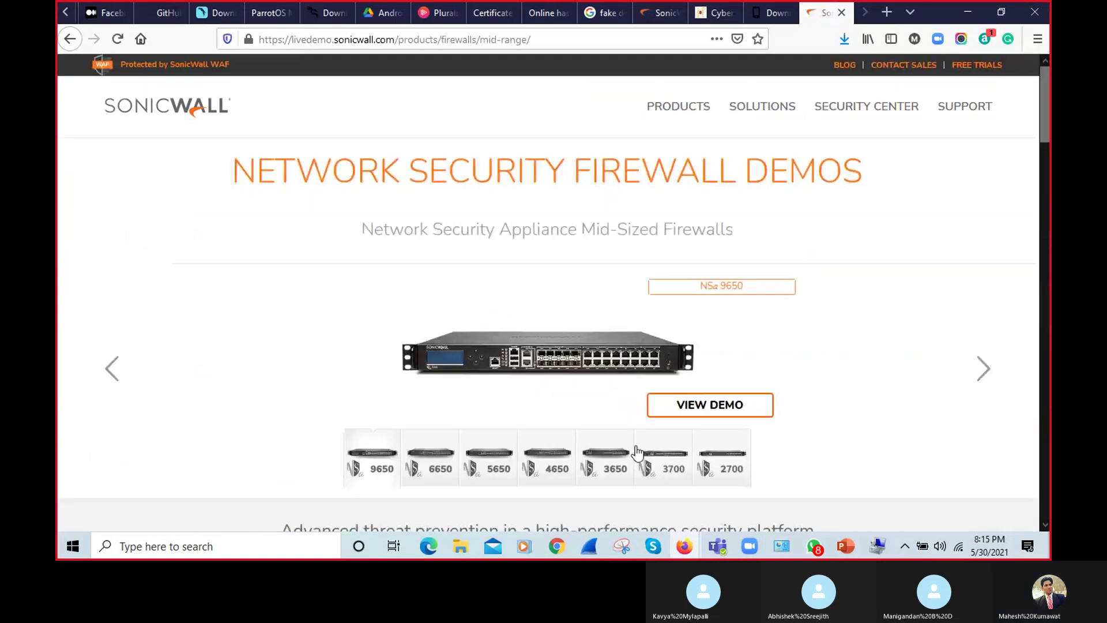
left_click(610, 455)
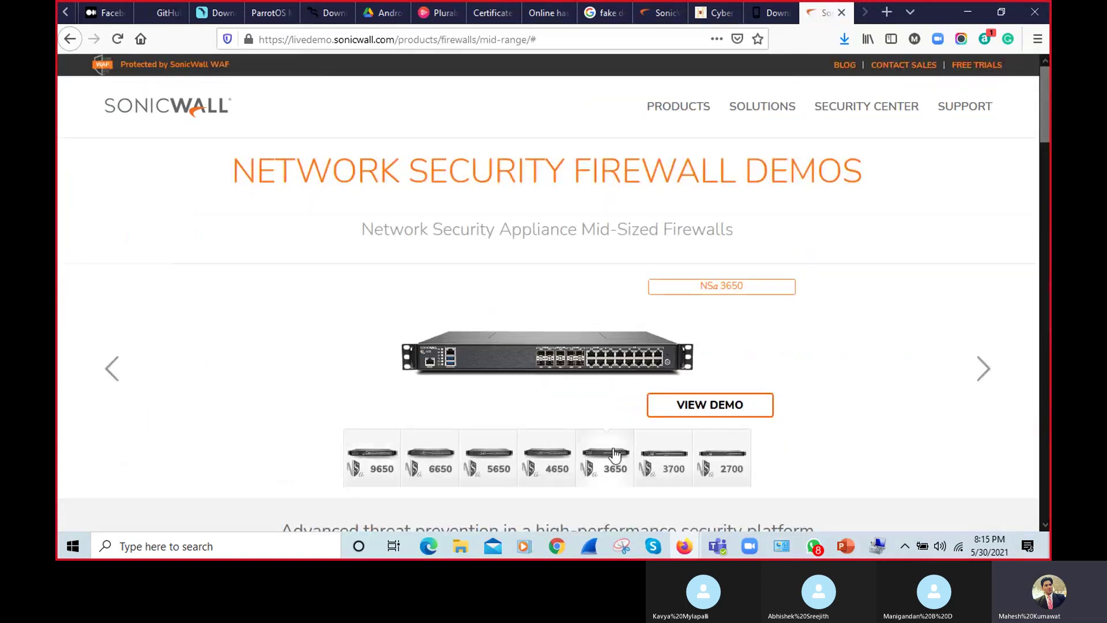
left_click(700, 407)
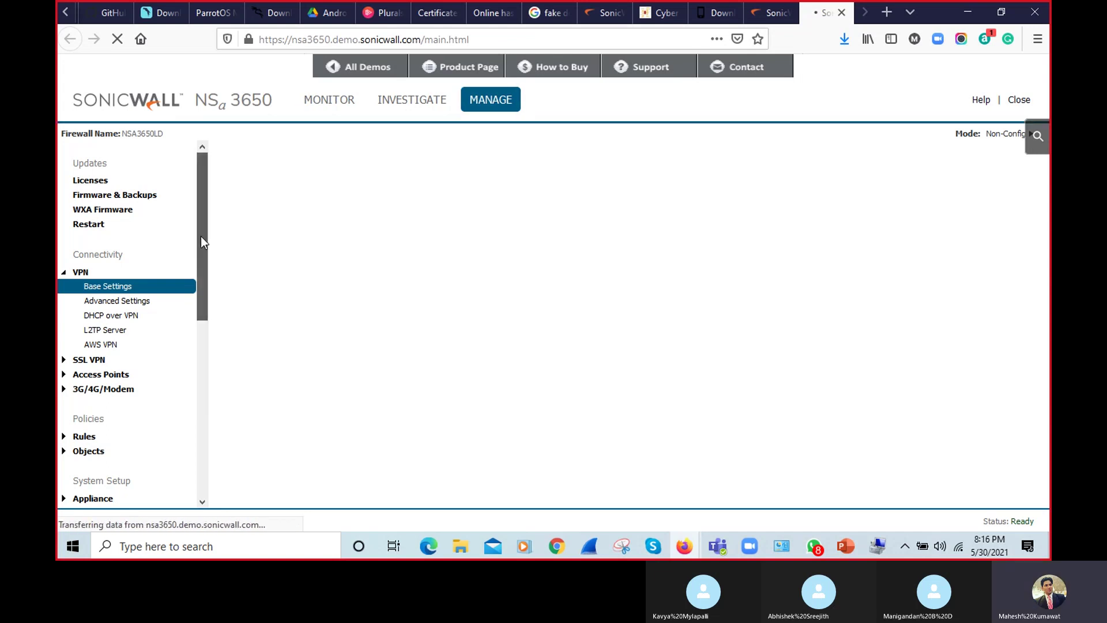
Step: Open the Intrusion Prevention page of the firewall's Security Services
left_click_drag(200, 237, 198, 407)
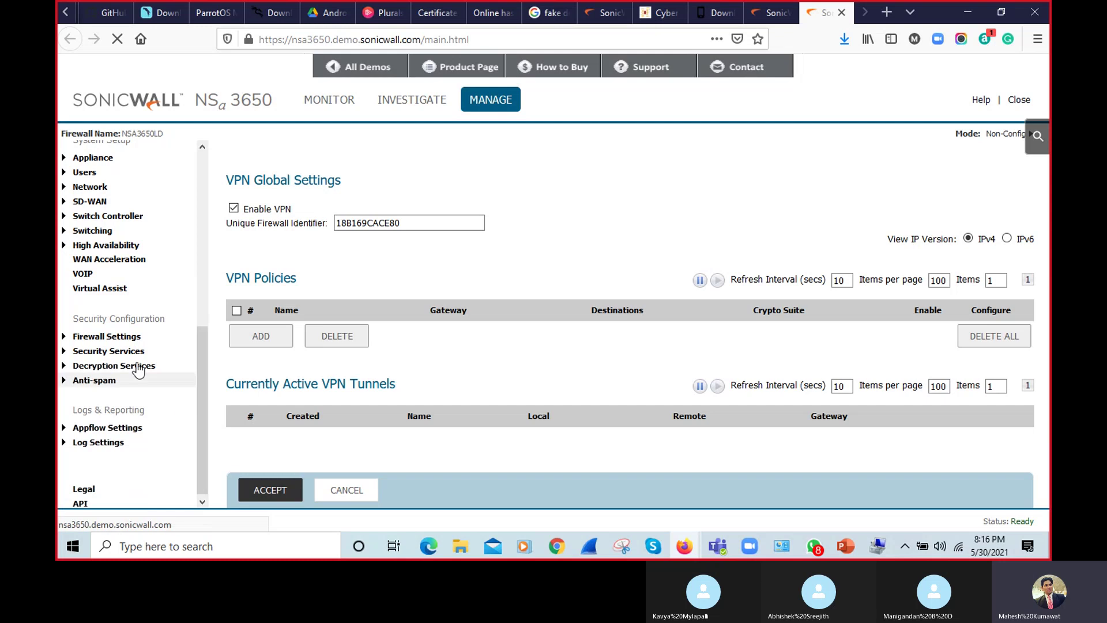
left_click(117, 355)
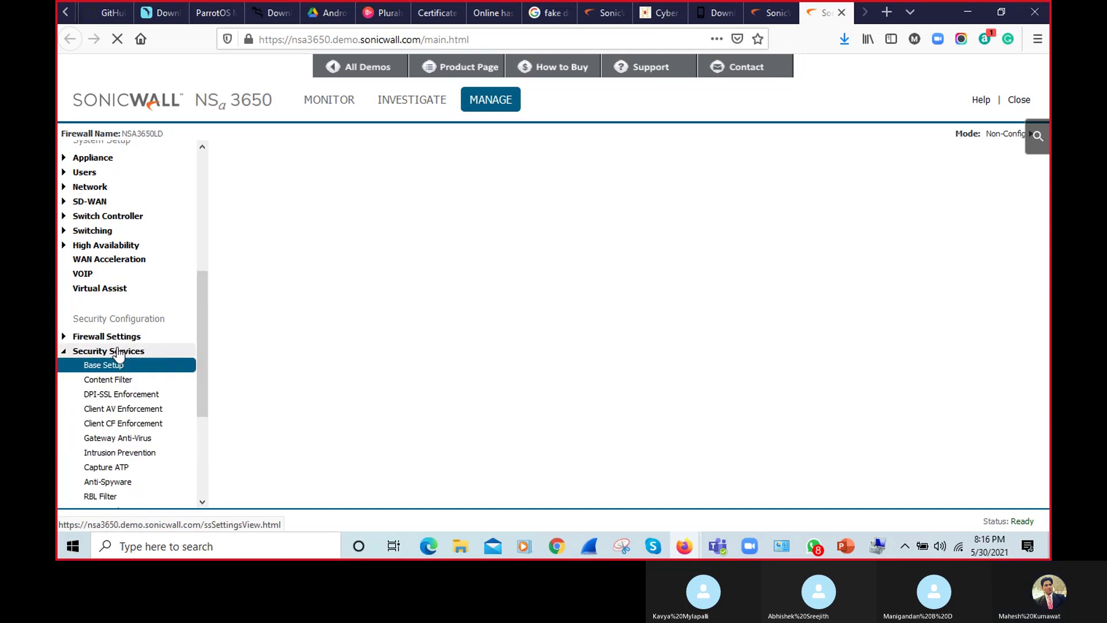
left_click_drag(202, 358, 195, 436)
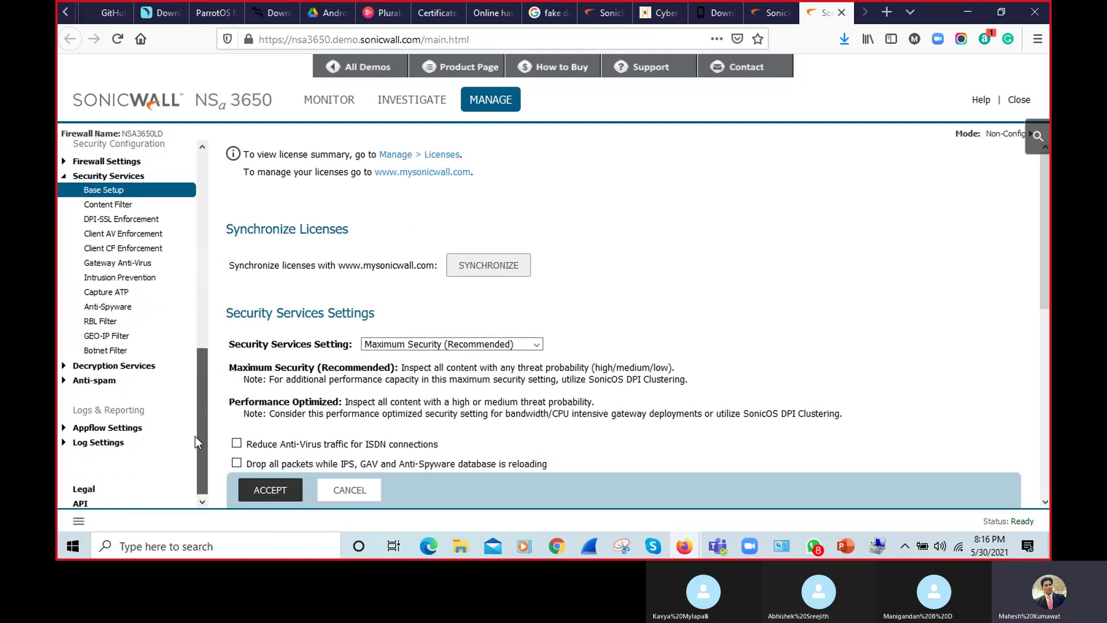
left_click(125, 278)
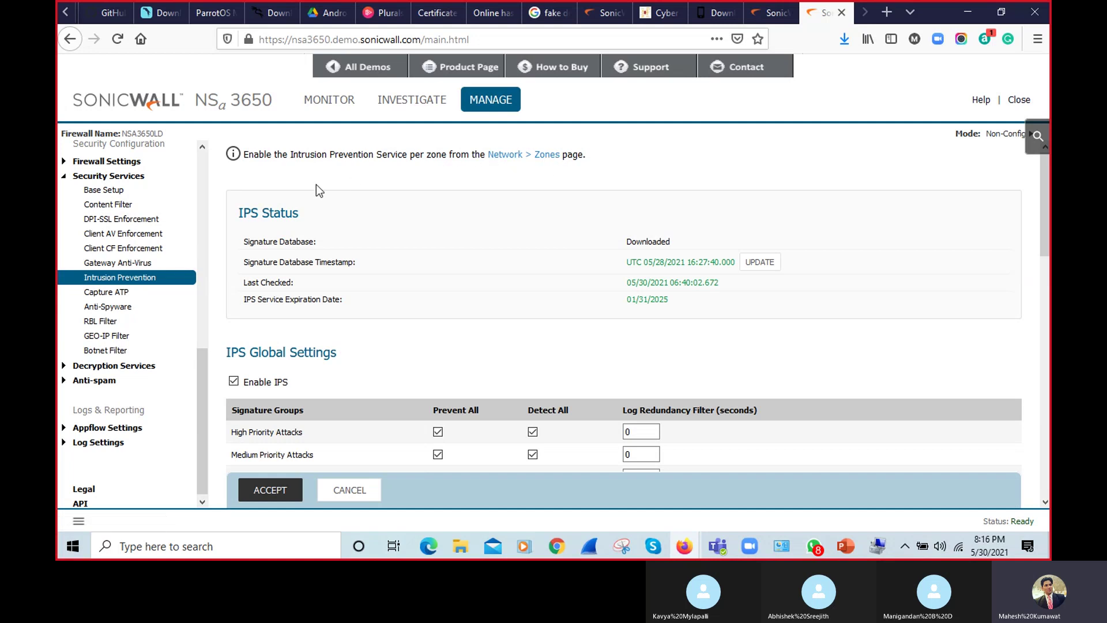
Step: Review the IPS status and global settings, and try to update the signature database
mouse_move(238, 213)
left_mouse_down()
mouse_move(299, 214)
mouse_move(271, 242)
mouse_move(308, 243)
left_mouse_up()
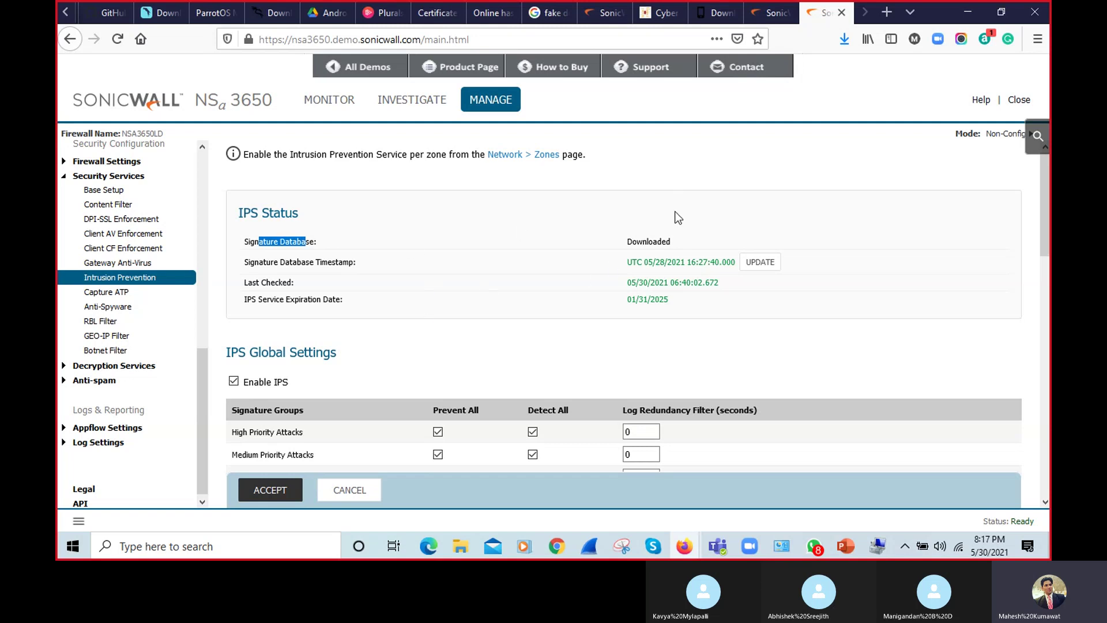
left_click(762, 267)
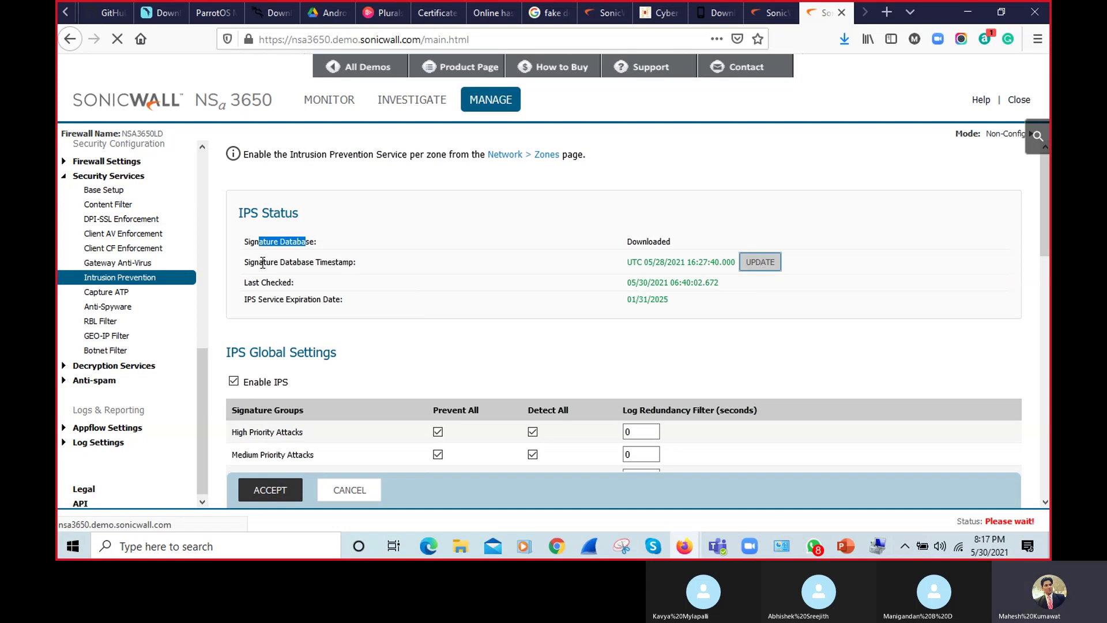
left_click_drag(258, 262, 372, 271)
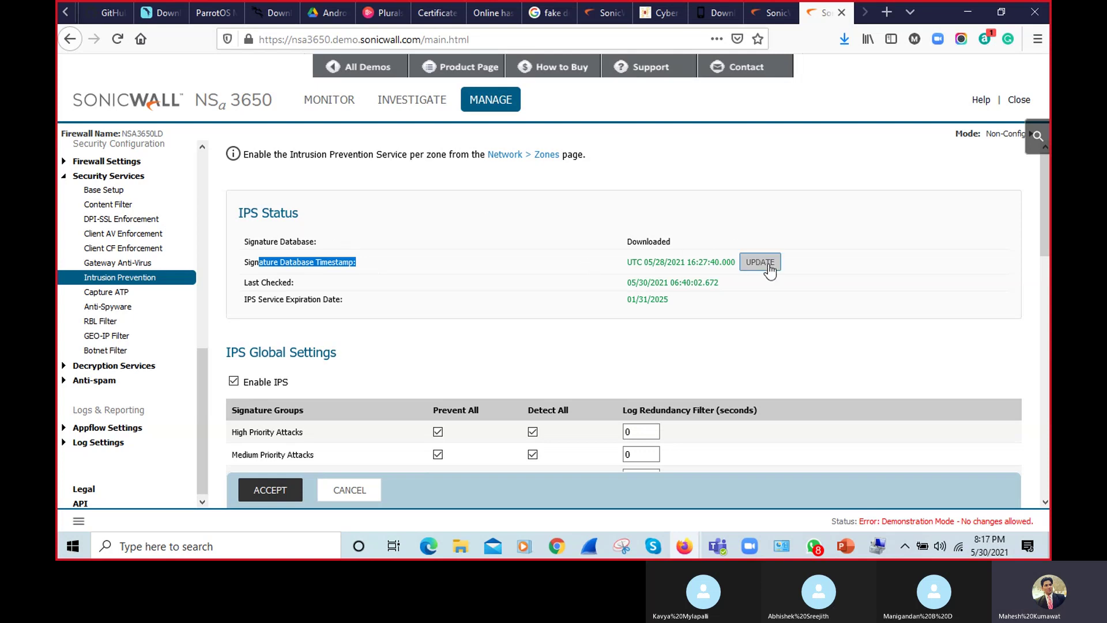
left_click(532, 271)
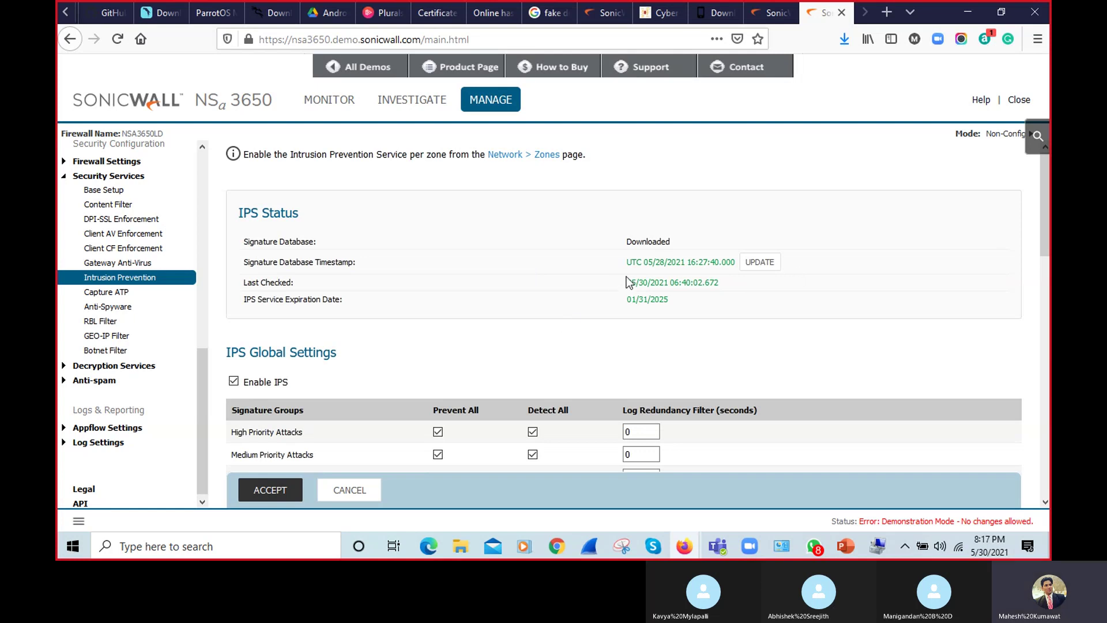
left_click_drag(627, 282, 726, 292)
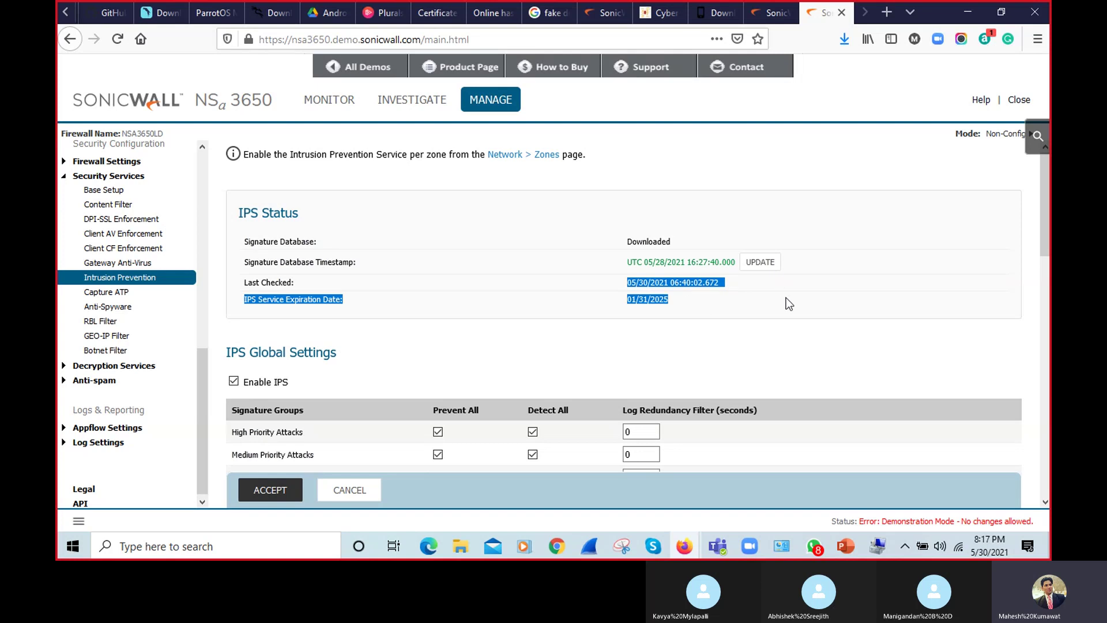
left_click_drag(1044, 186, 1044, 242)
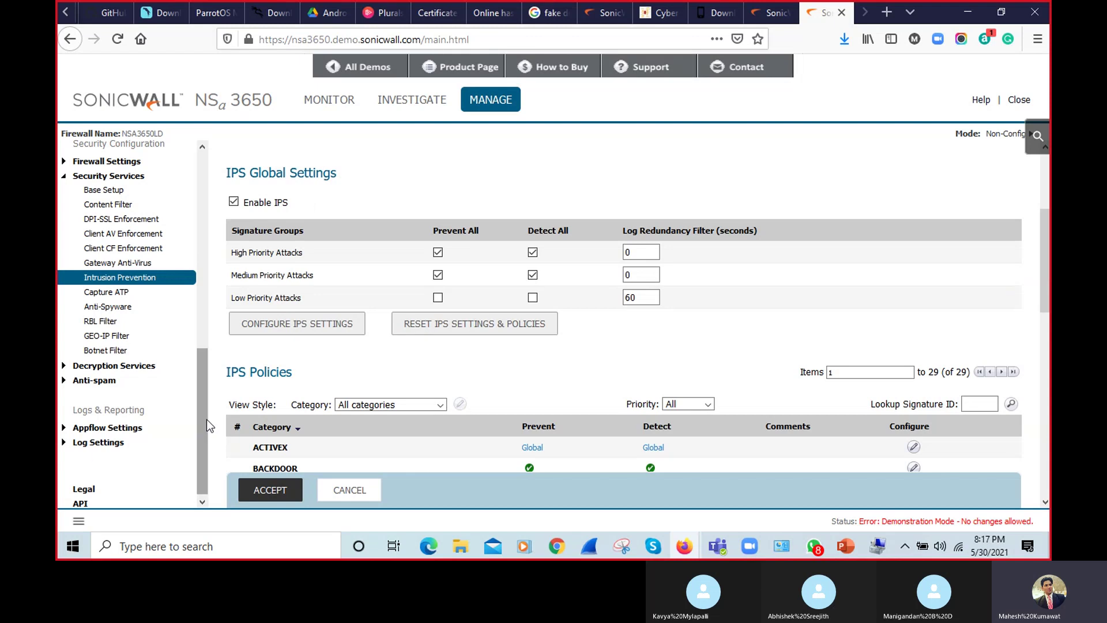
Step: Open the firewall's Licenses page and check the External IDS Support entry in the Security Services Summary
left_click_drag(206, 420, 216, 205)
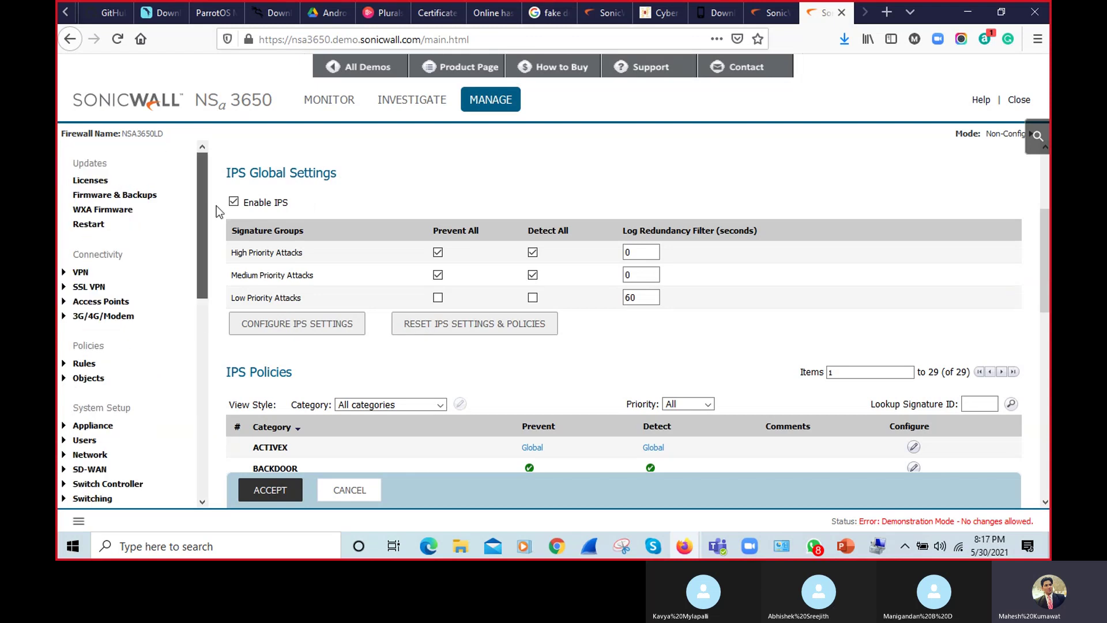
left_click(91, 180)
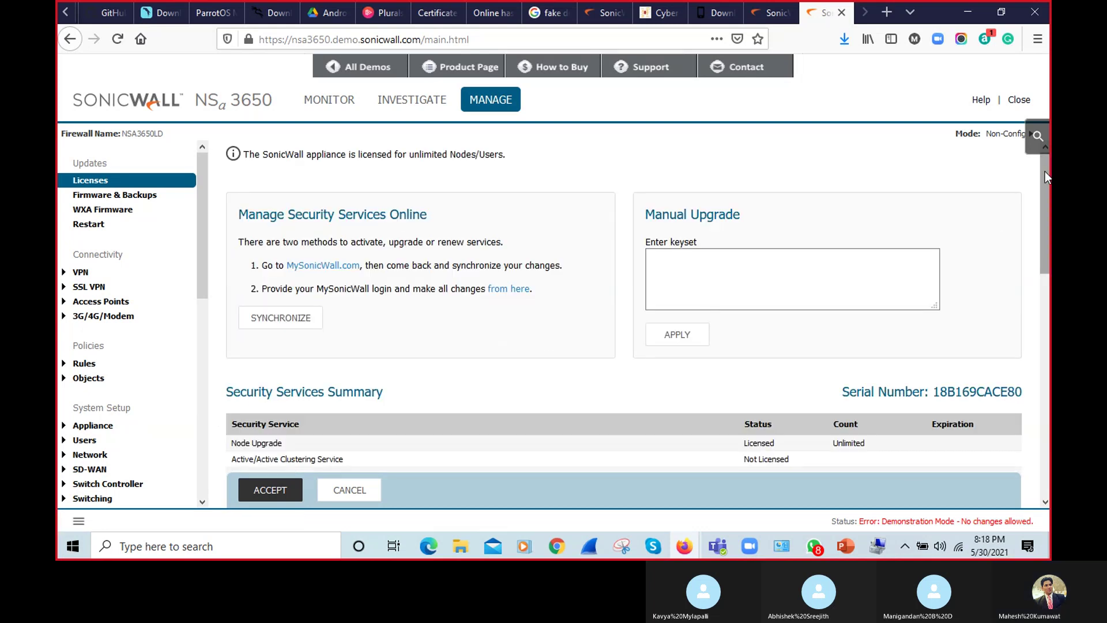
left_click_drag(1047, 178, 1049, 318)
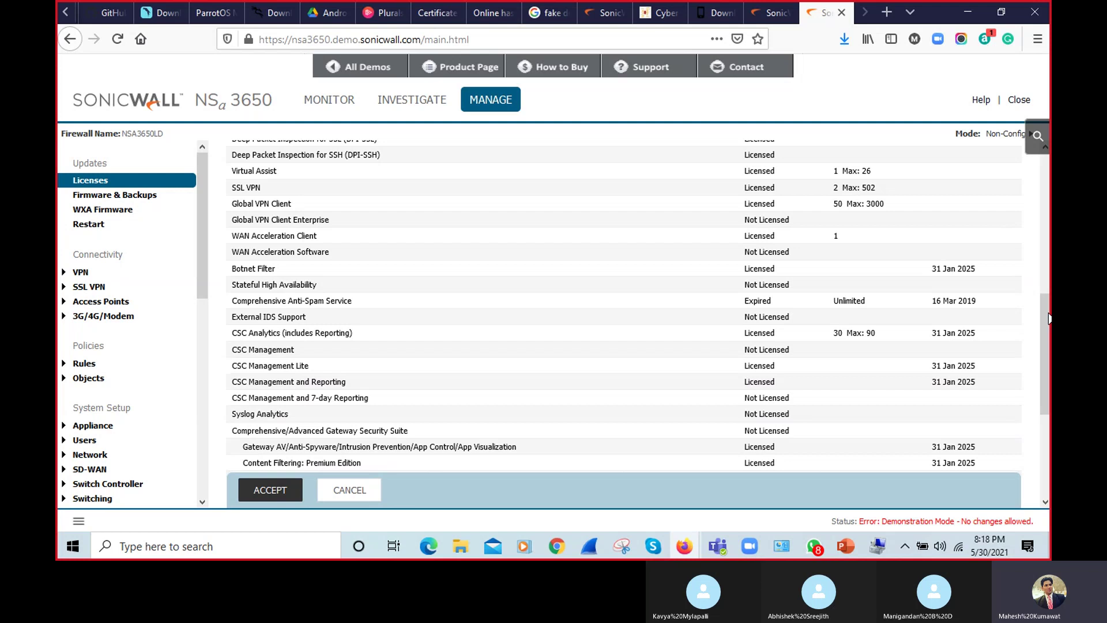
left_click_drag(1049, 319, 1042, 286)
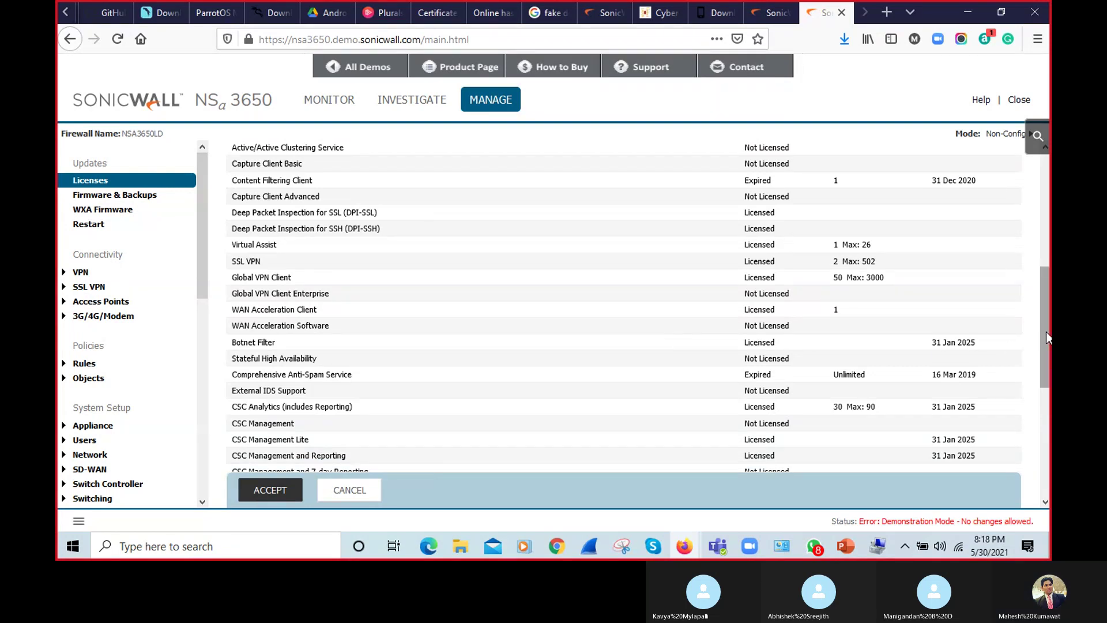
left_click_drag(1046, 333, 1045, 365)
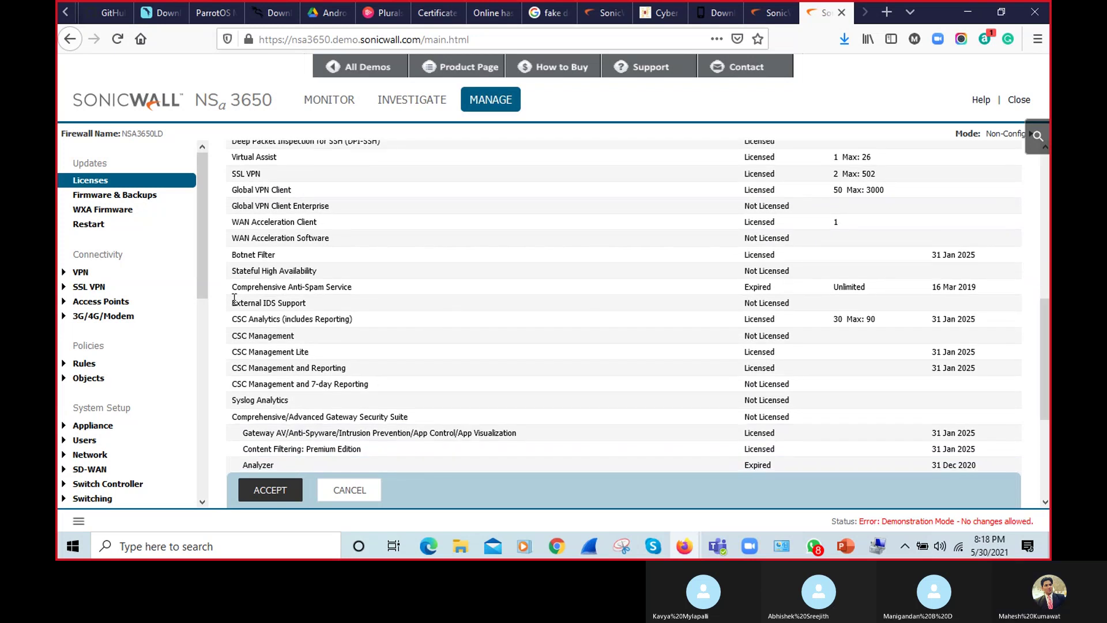
left_click_drag(232, 301, 797, 304)
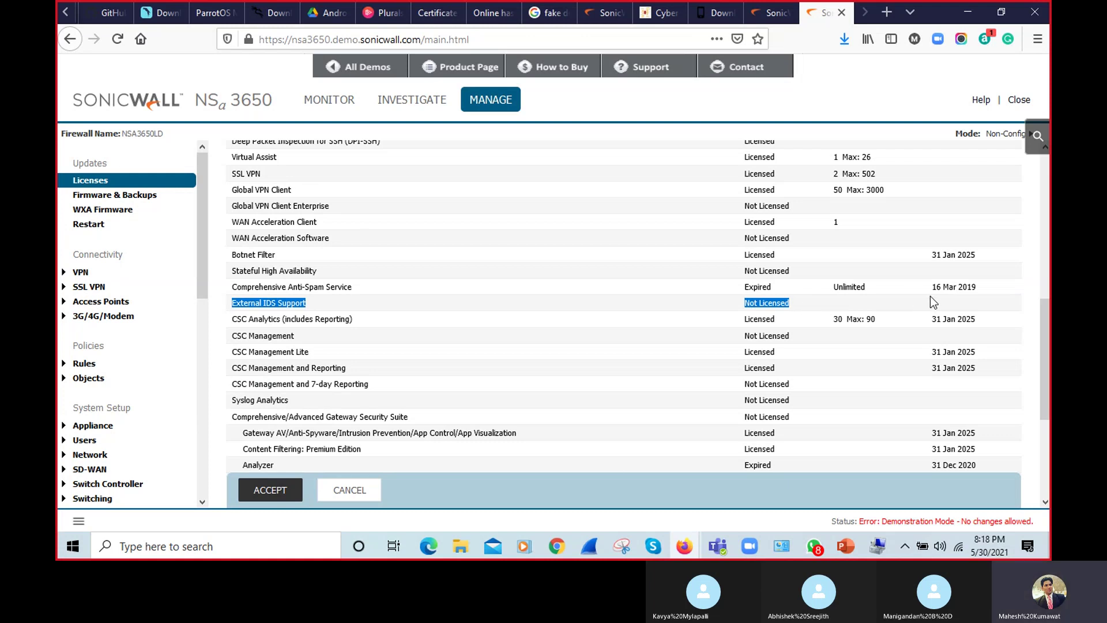
left_click_drag(1045, 341, 1047, 380)
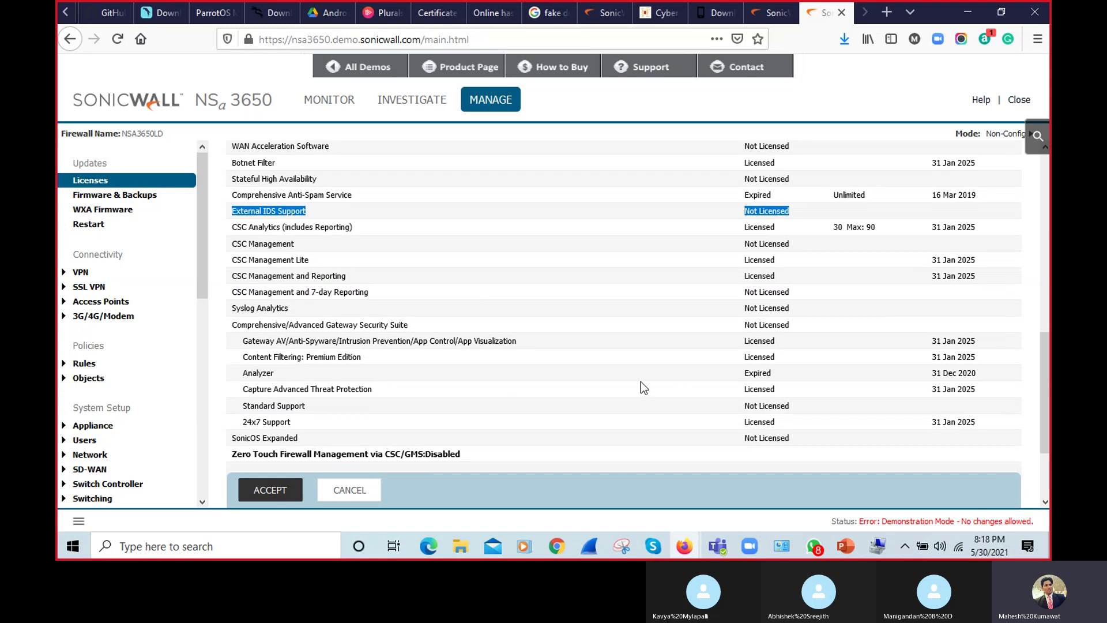
Step: Enlarge the page to 120% and check the license status and expiration of the Gateway AV/Anti-Spyware/Intrusion Prevention entry
key("ctrl+plus")
left_click(249, 341)
key("ctrl+plus")
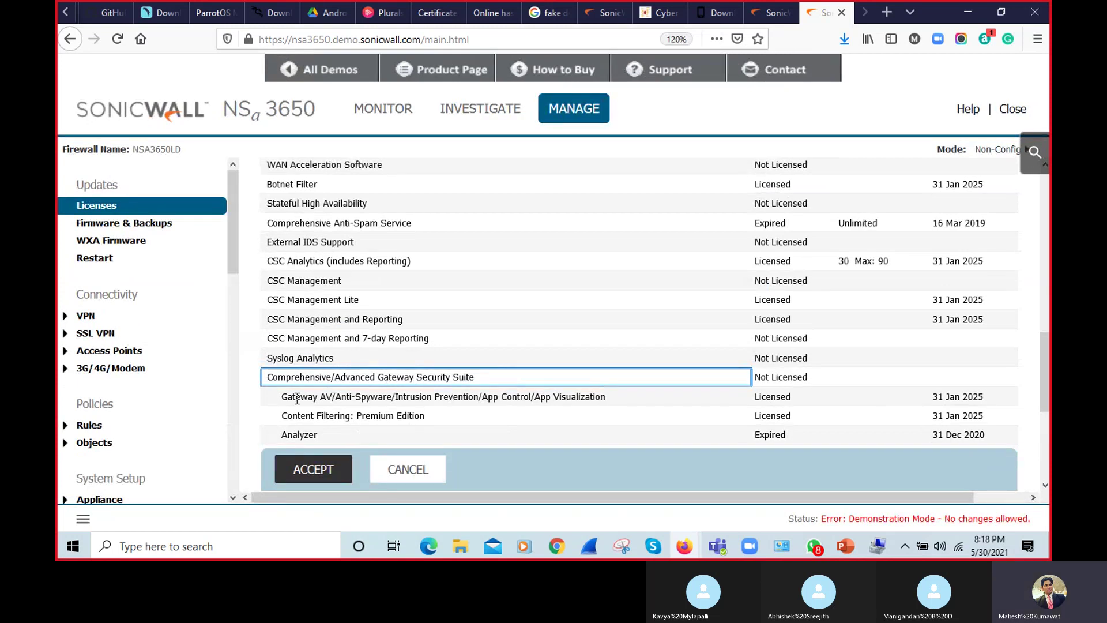
left_click_drag(288, 398, 791, 397)
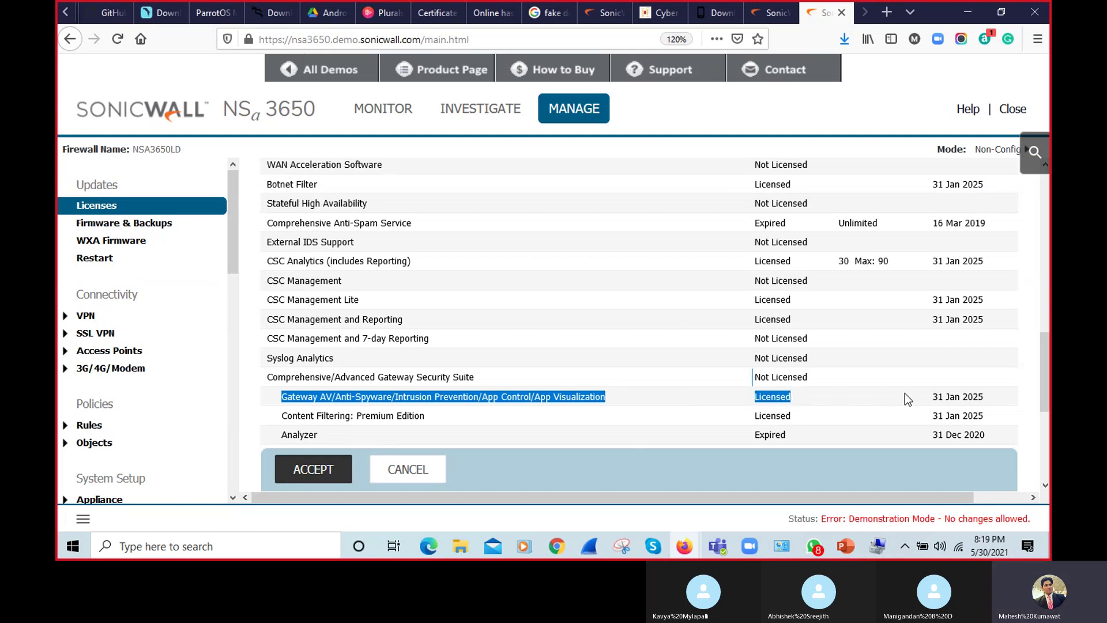
left_click_drag(949, 393, 985, 398)
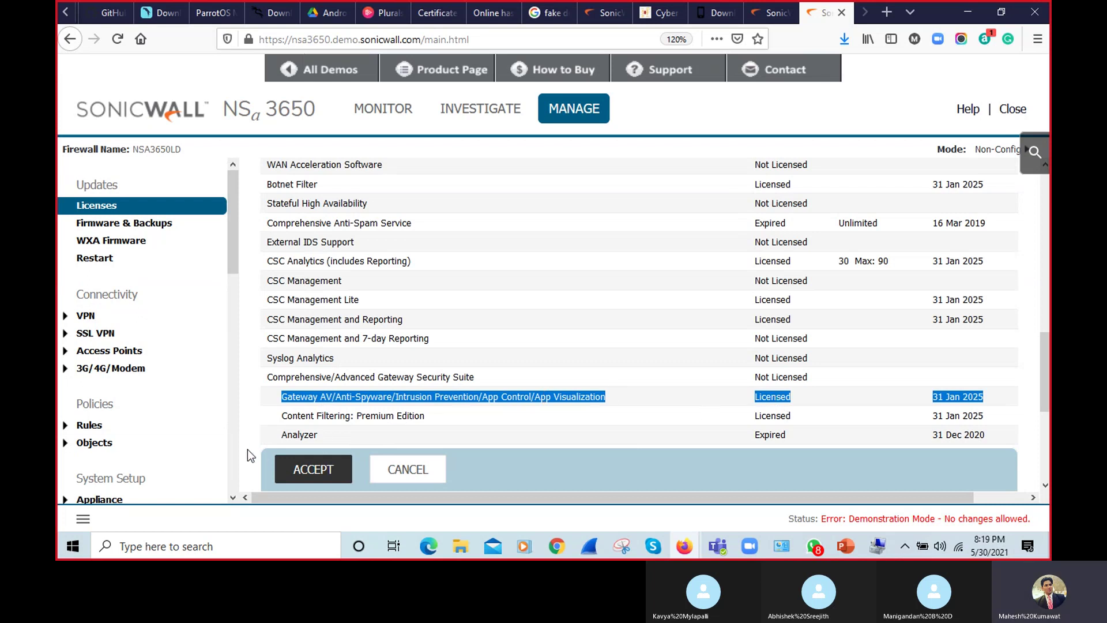
Step: Return to the Intrusion Prevention page of Security Services
left_click(230, 442)
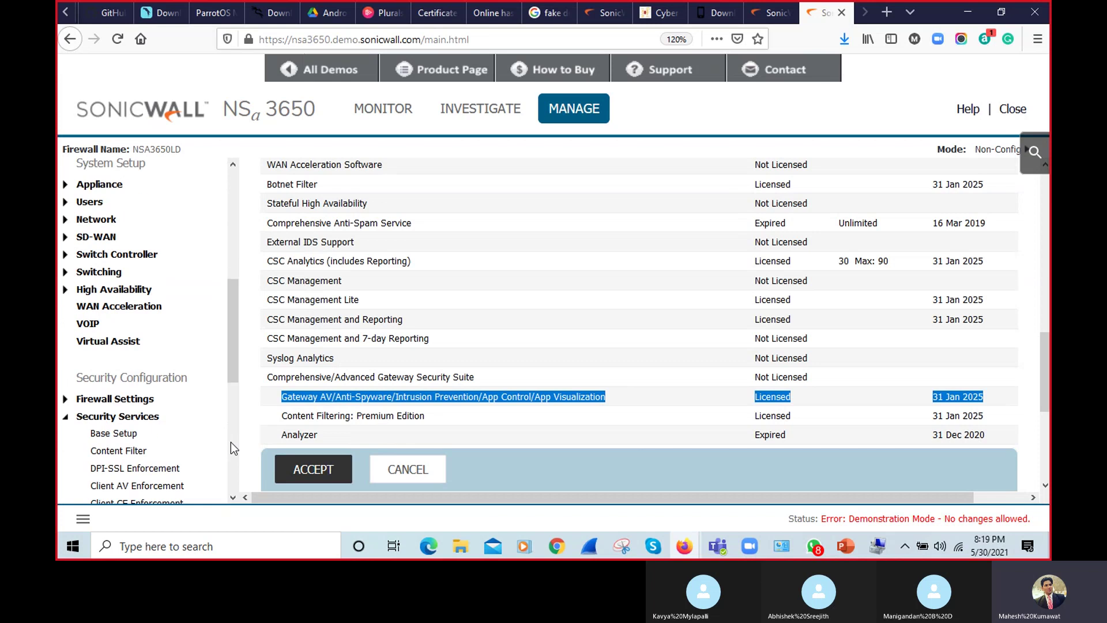
mouse_move(234, 364)
left_mouse_down()
mouse_move(234, 416)
mouse_move(233, 355)
left_mouse_up()
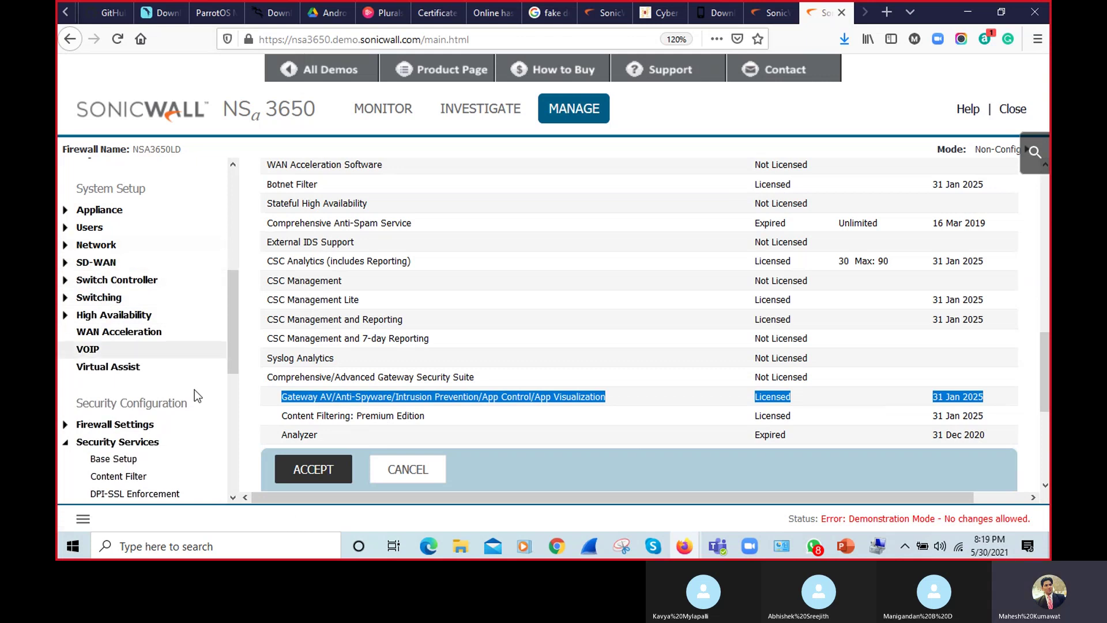
left_click_drag(228, 346, 233, 407)
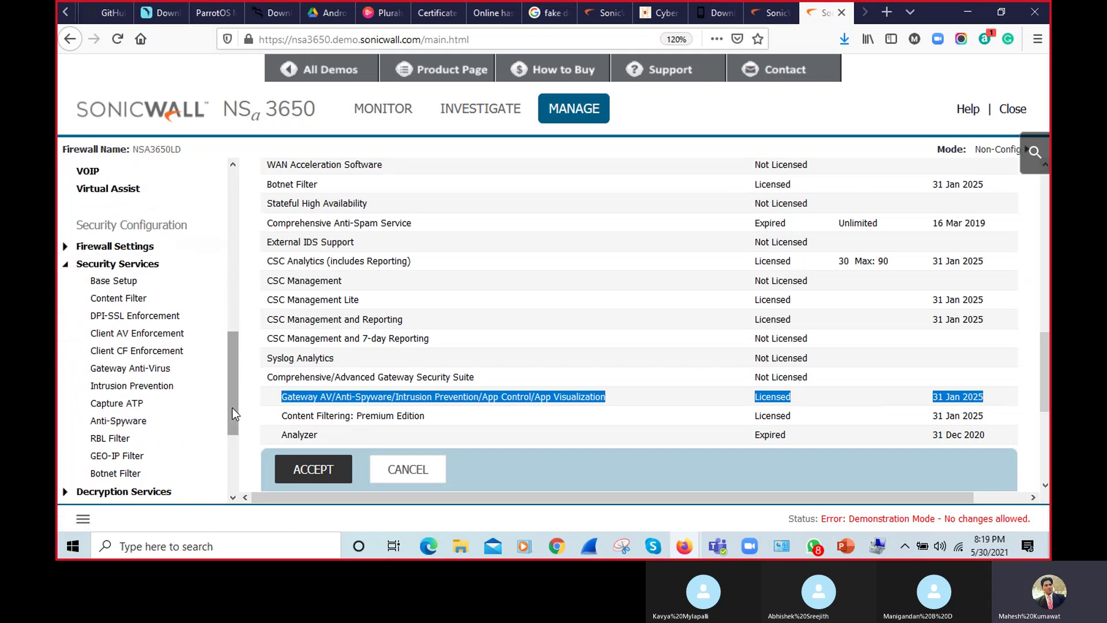
left_click(121, 369)
left_click(124, 388)
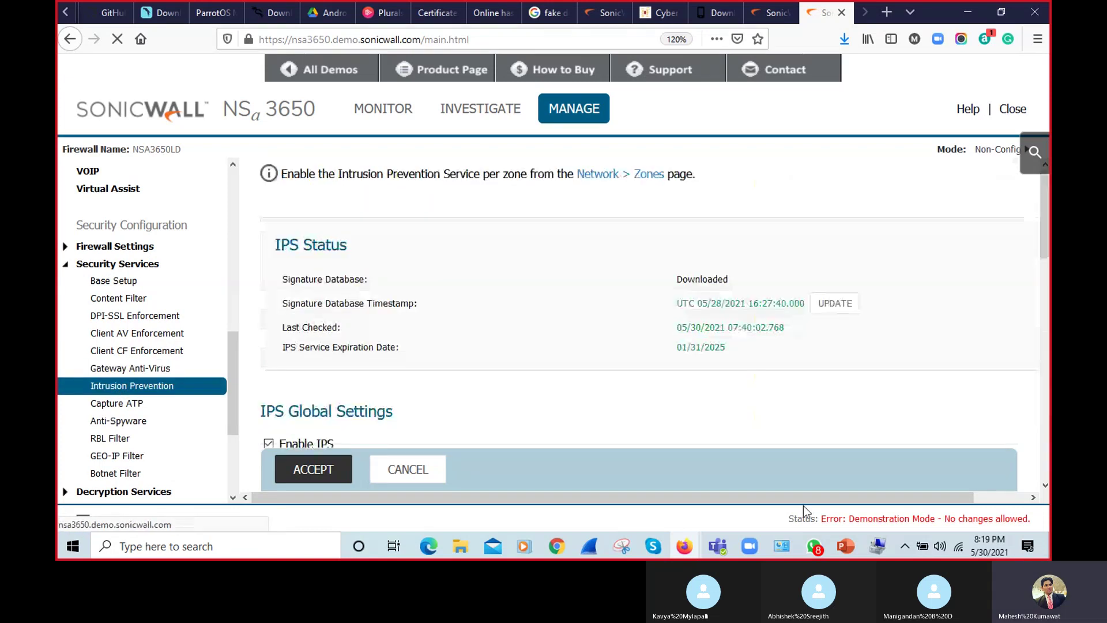
Step: Consult the intrusion detection and prevention slide in PowerPoint, and examine the Detect All and Prevent All columns on the firewall's IPS page
left_click(845, 546)
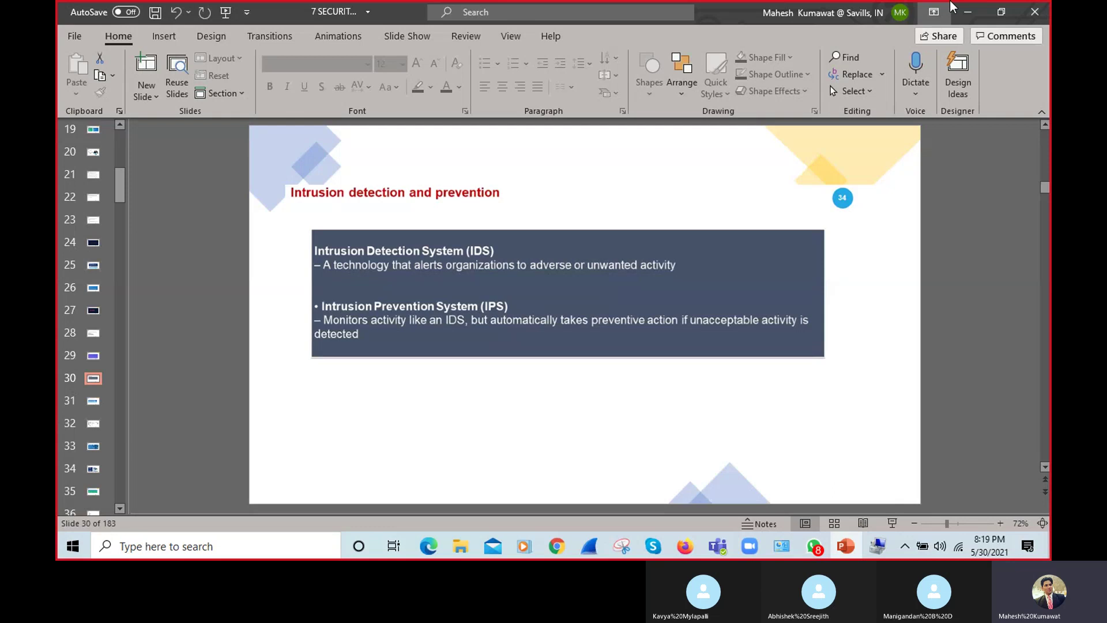
left_click(967, 11)
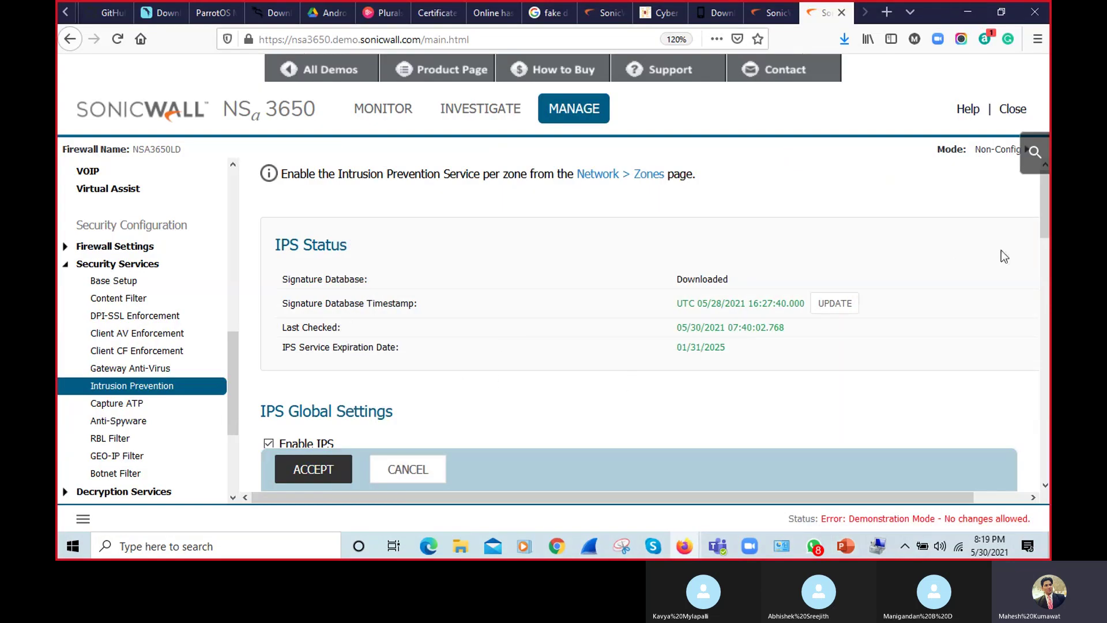
left_click_drag(1044, 212, 1045, 272)
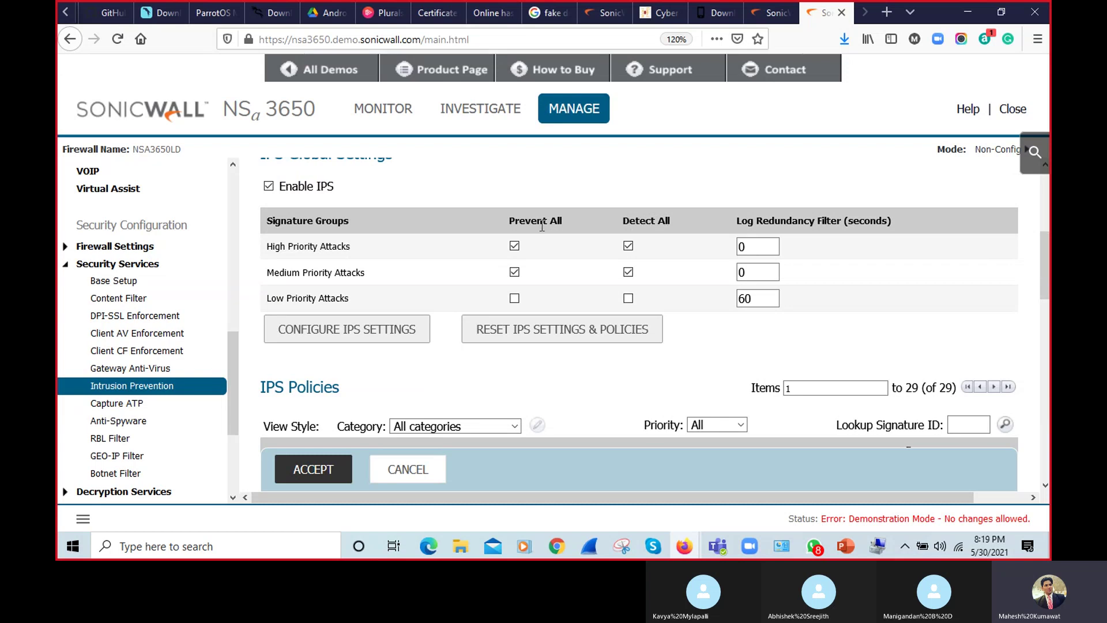
left_click_drag(623, 221, 665, 221)
left_click_drag(568, 224, 524, 223)
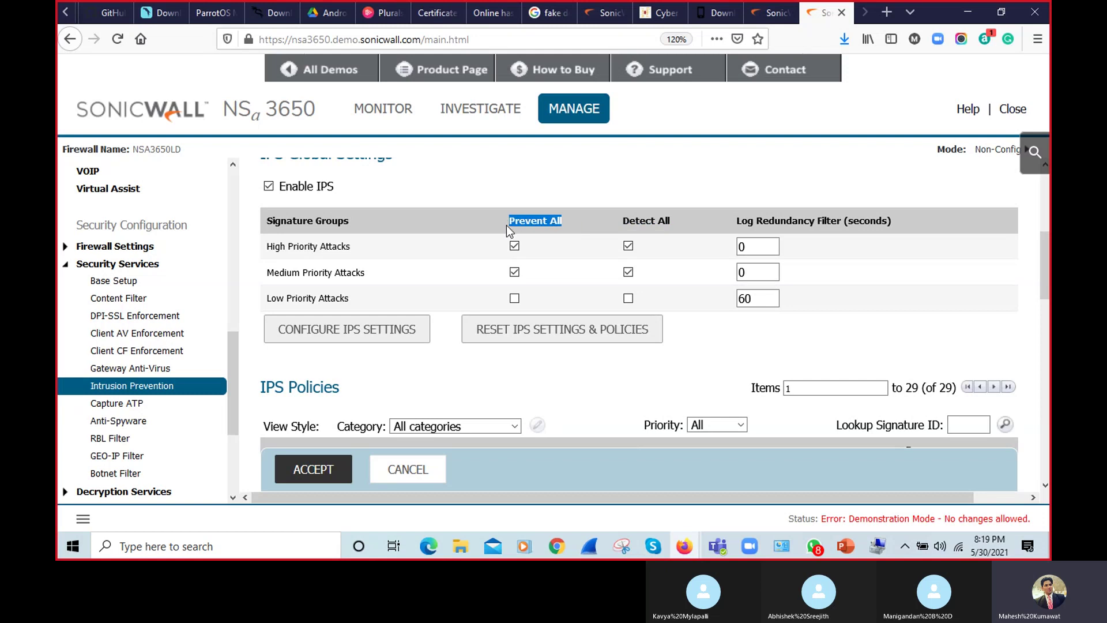
Step: Turn off Prevent All for high and medium priority attacks, and re-enable it for high priority attacks
left_click(514, 246)
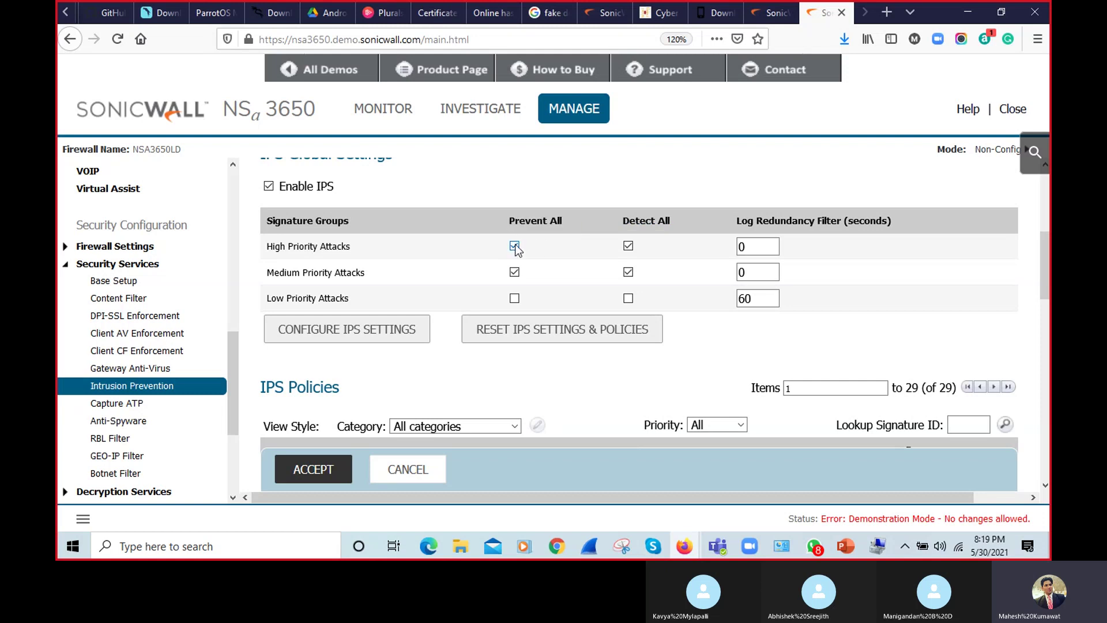
left_click(514, 272)
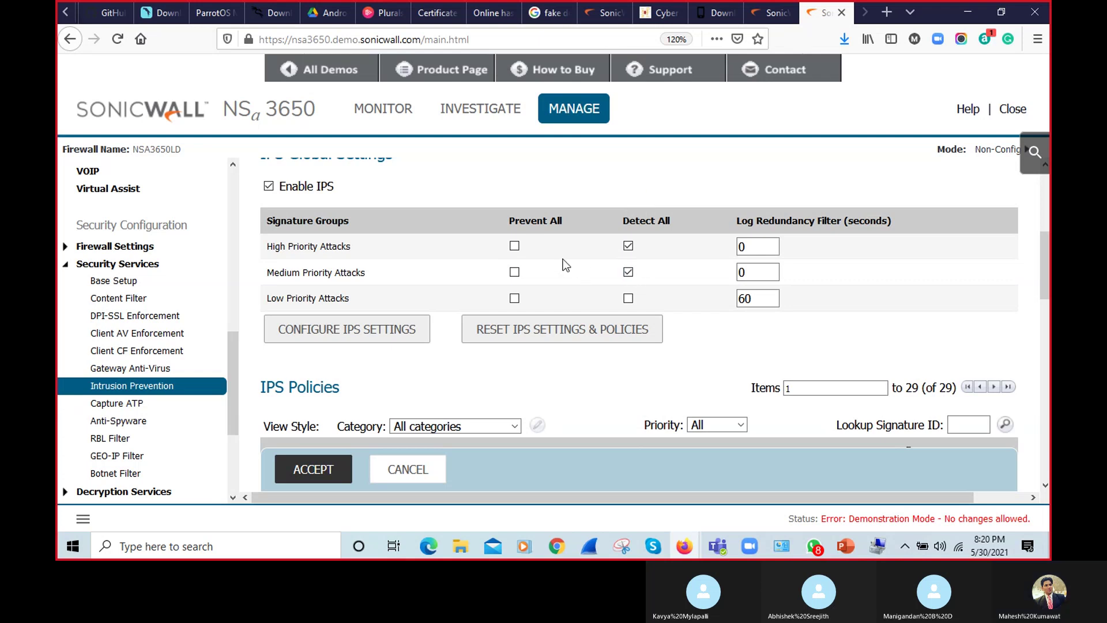
left_click(514, 246)
Step: Examine the IPS Policies categories with their Prevent and Detect settings
left_click_drag(1039, 258, 1048, 319)
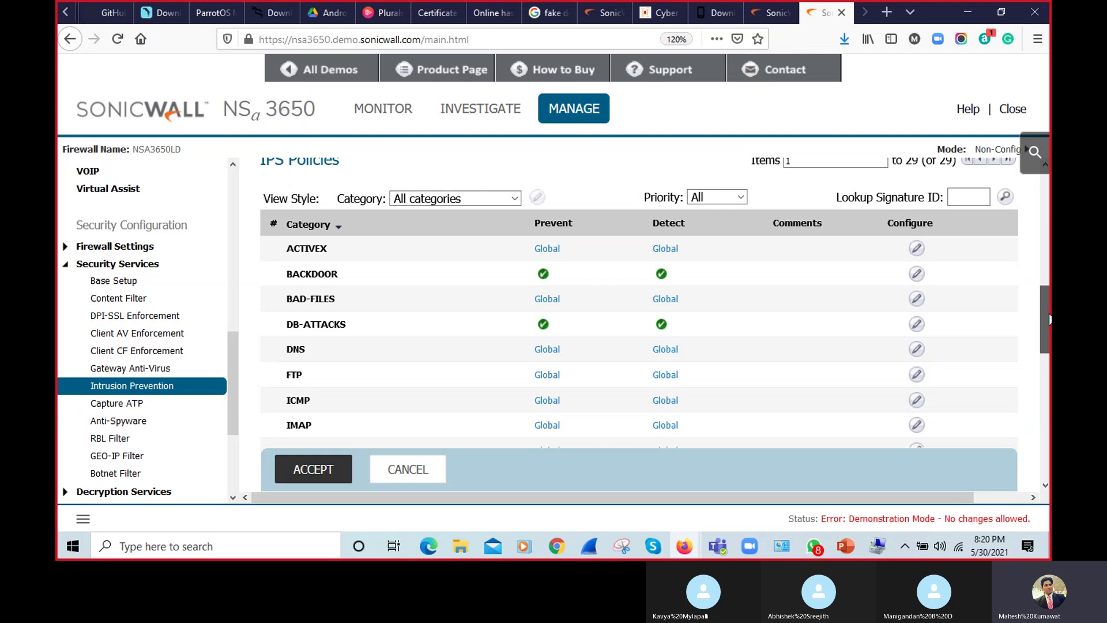
left_click_drag(1048, 318, 1048, 324)
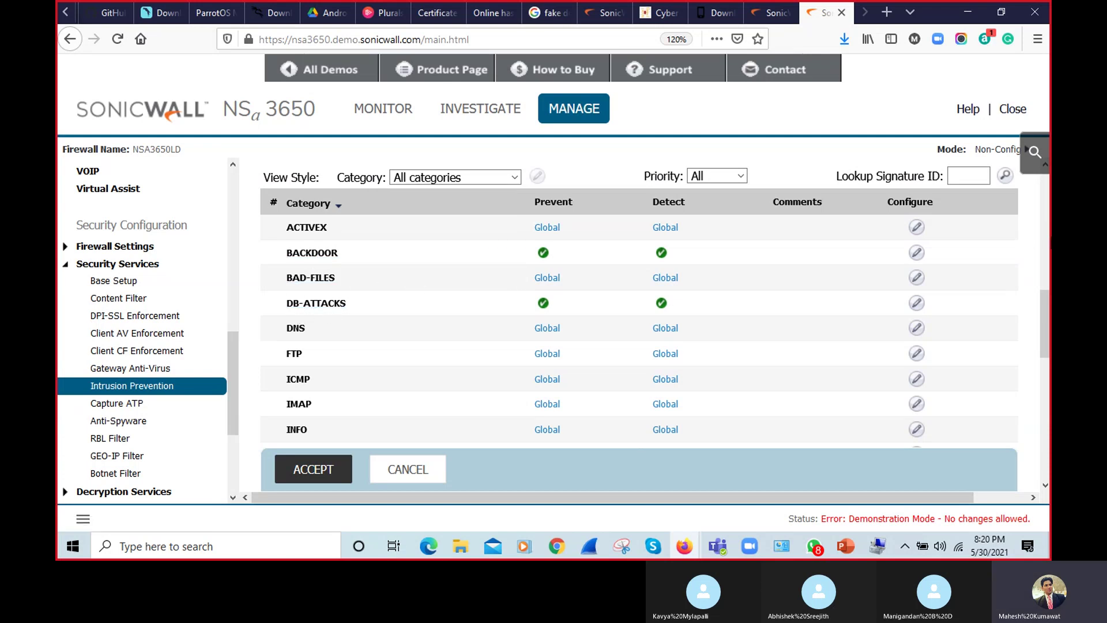
Step: Check the prevention and detection status of the BACKDOOR and VIRUS categories in the IPS Policies list
left_click_drag(1042, 329, 1047, 442)
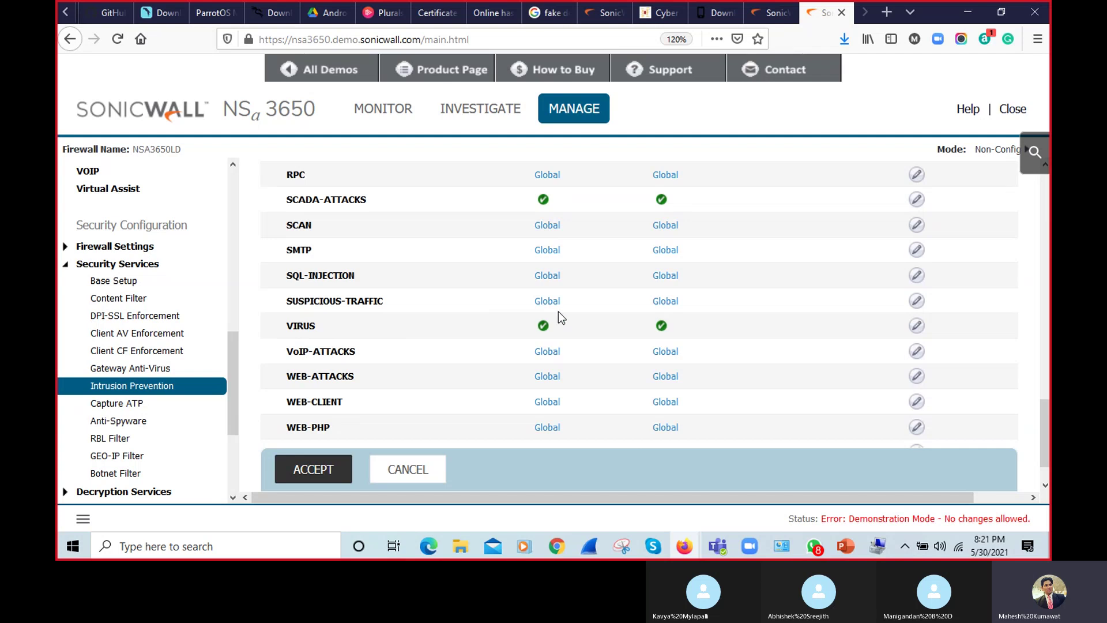
mouse_move(543, 328)
left_click_drag(1049, 442, 1036, 317)
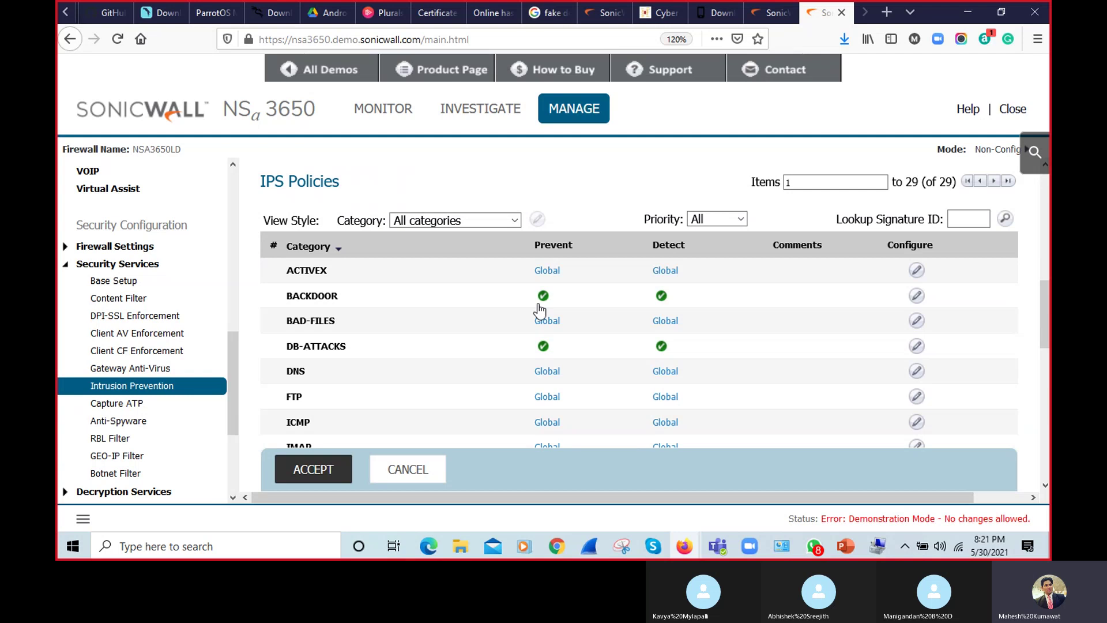
mouse_move(543, 304)
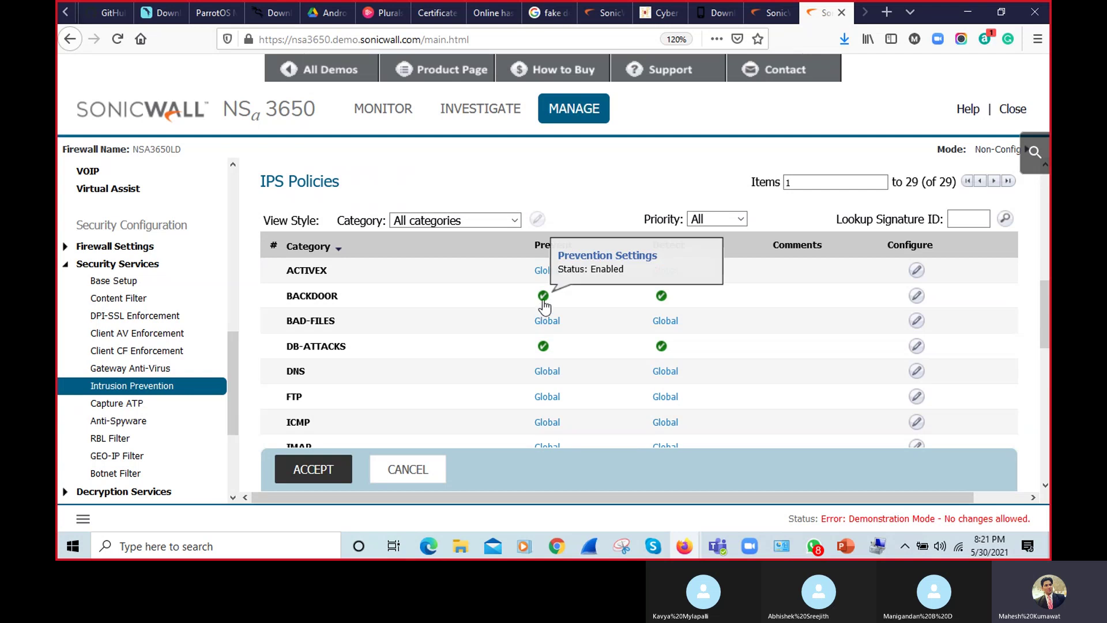
mouse_move(661, 296)
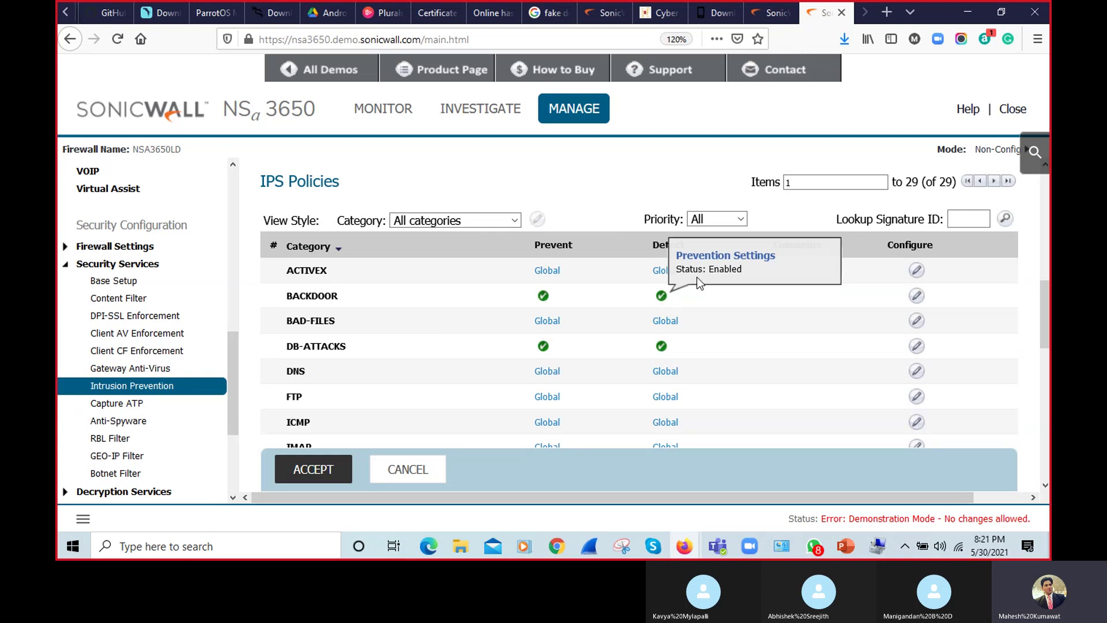
Step: Filter the IPS Policies list to the VIRUS category and bring its signatures into view
left_click(512, 223)
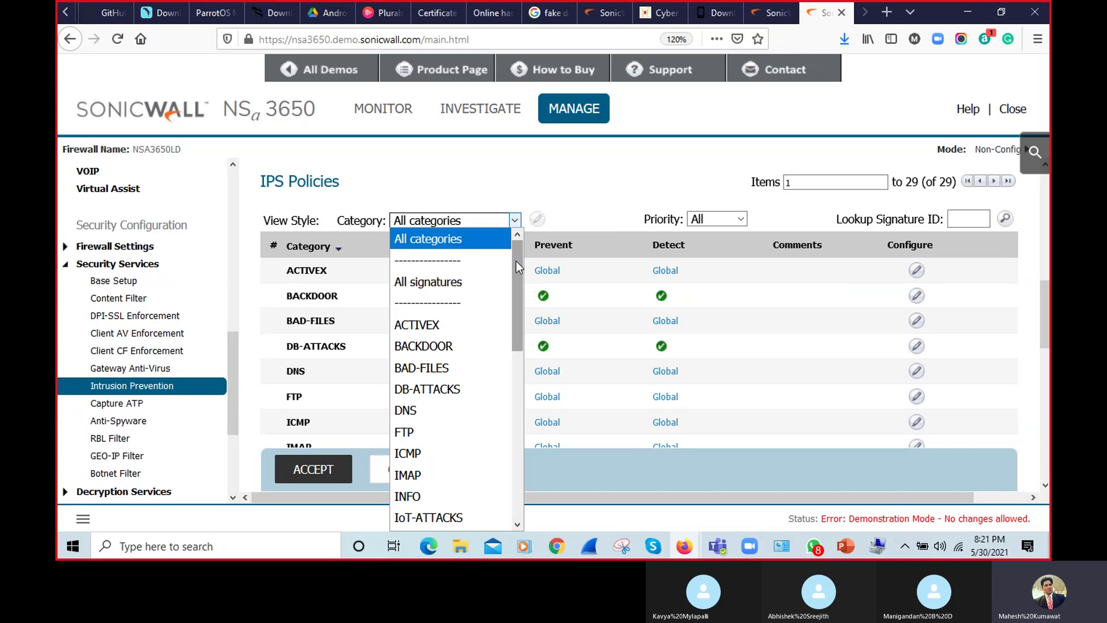
left_click_drag(516, 261, 537, 471)
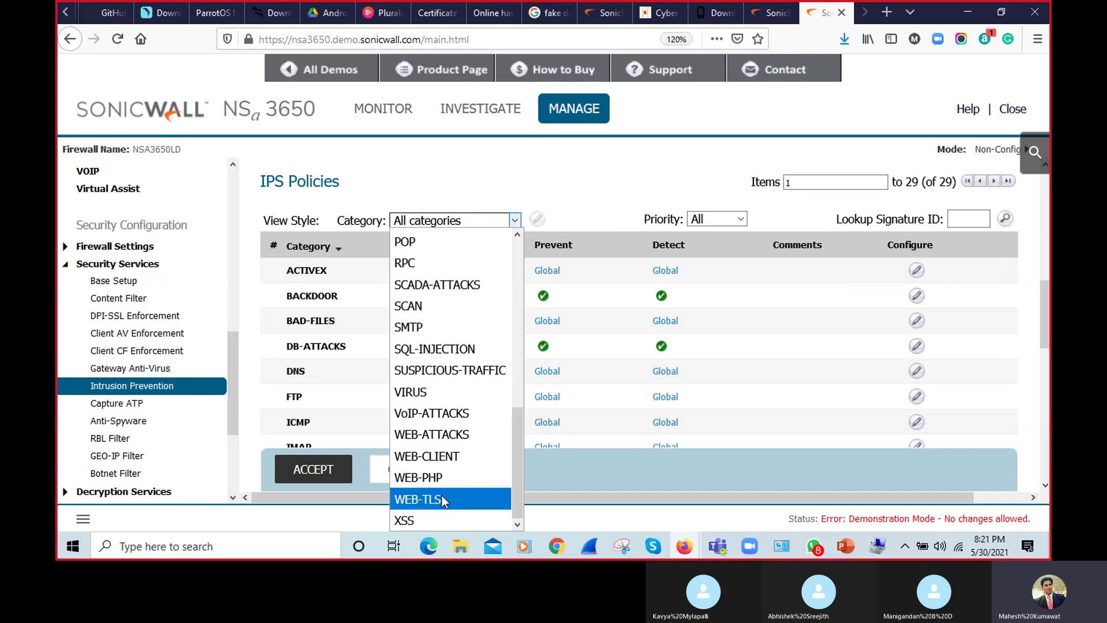
left_click(423, 391)
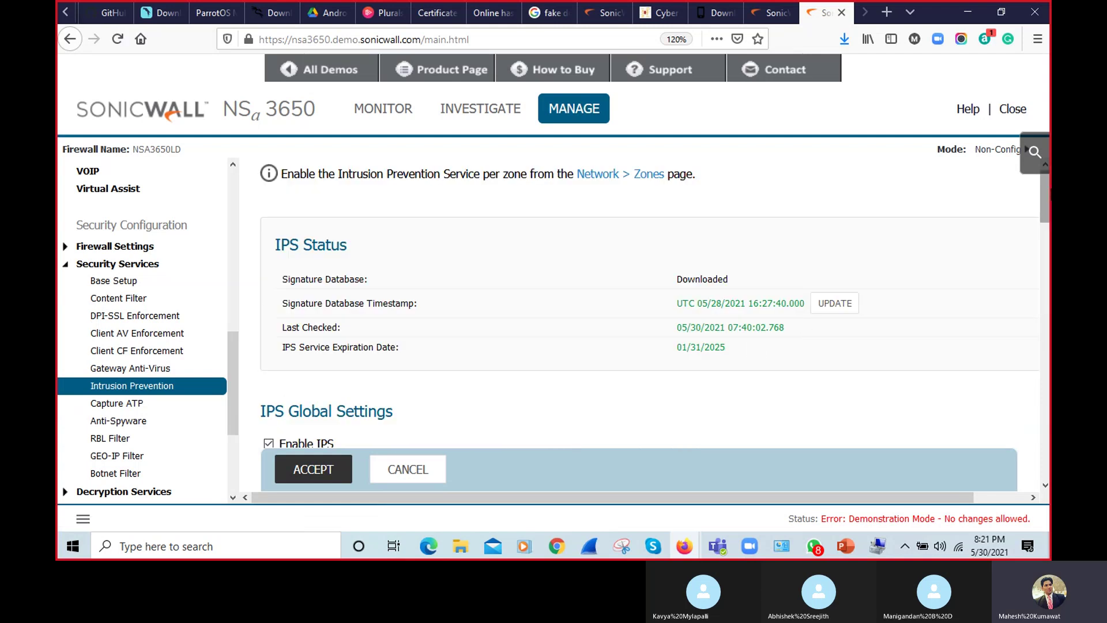
left_click_drag(1045, 193, 1046, 274)
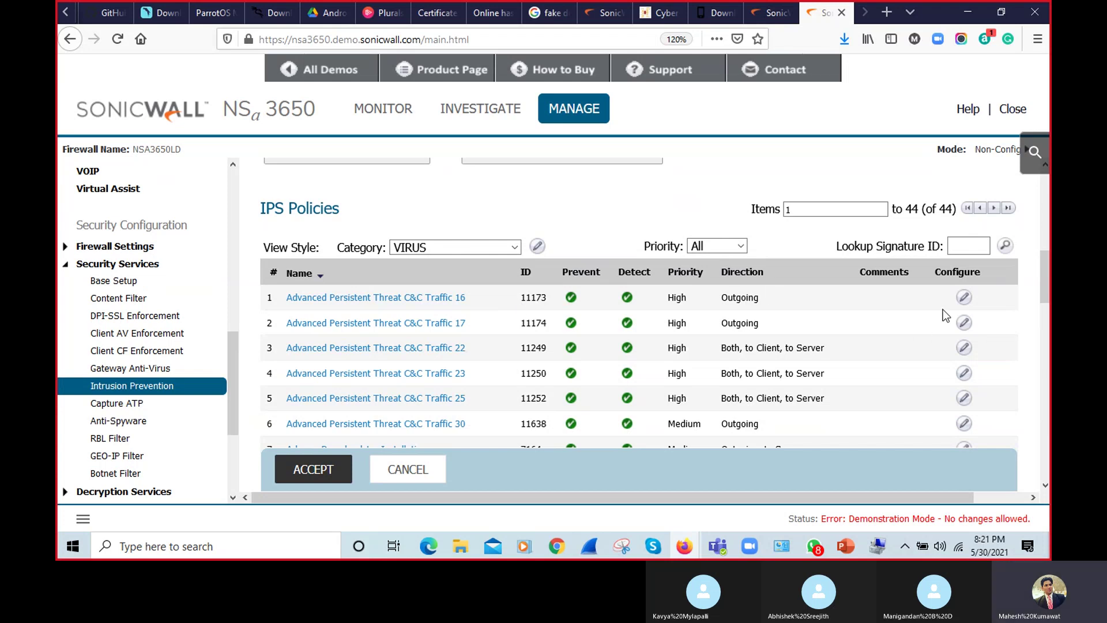
Step: Try setting Prevention to Disable for the signature Advanced Persistent Threat C&C Traffic 16, and close its settings without saving
left_click(963, 298)
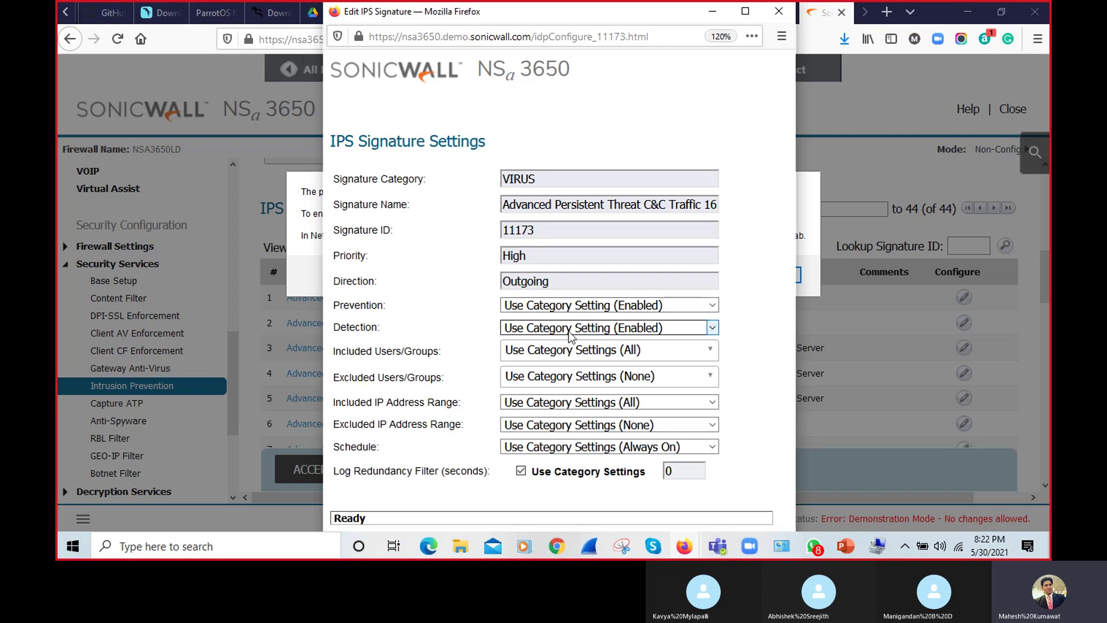
left_click(526, 303)
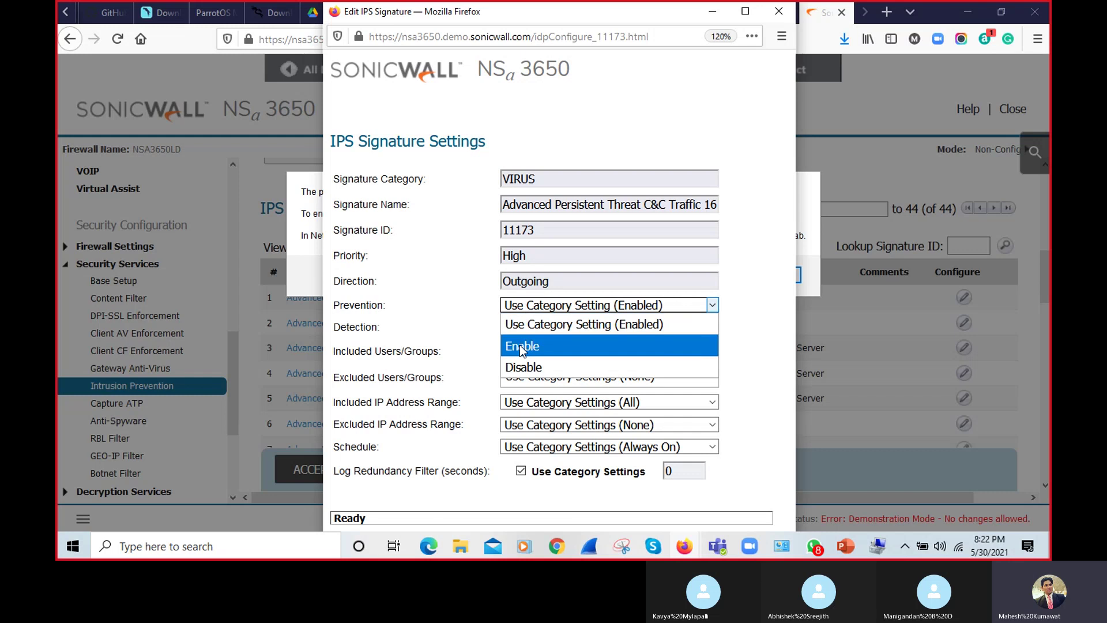
left_click(520, 366)
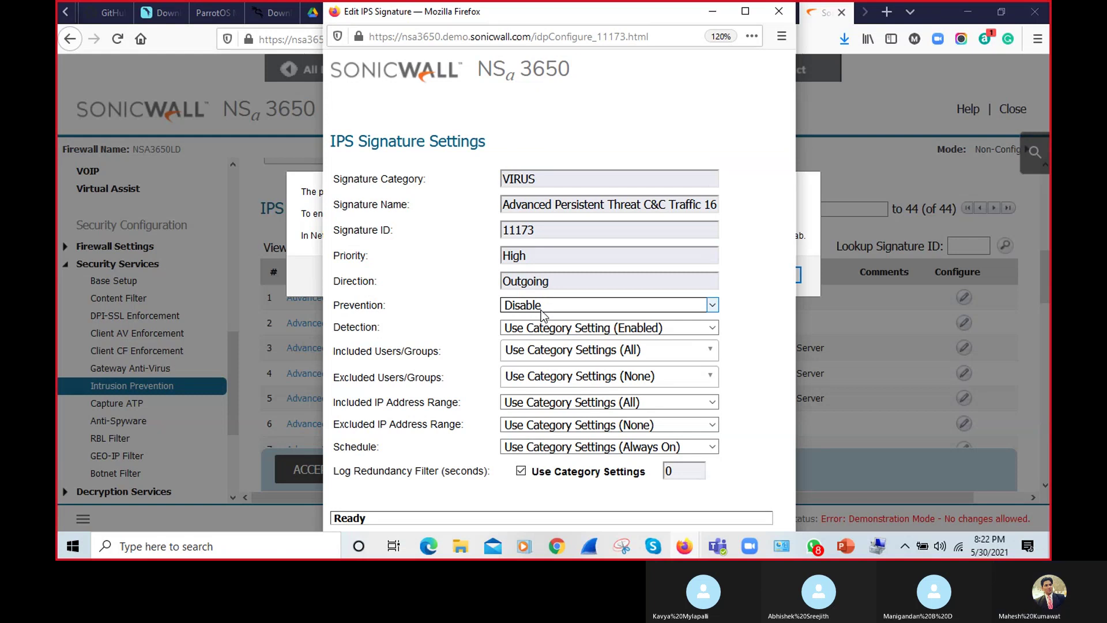
left_click(778, 11)
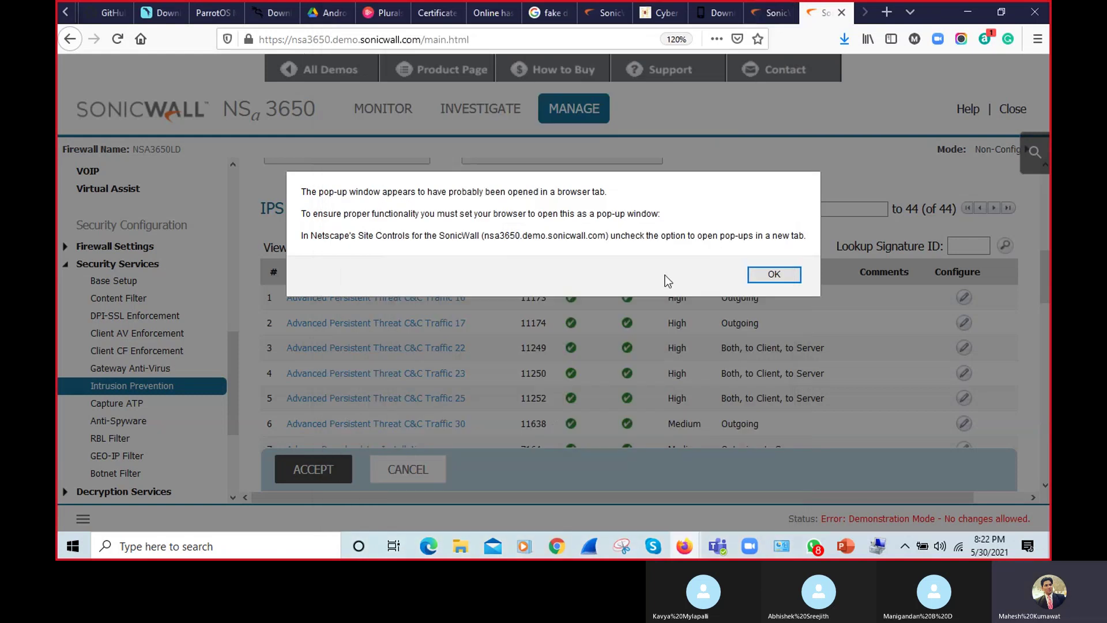
left_click(771, 276)
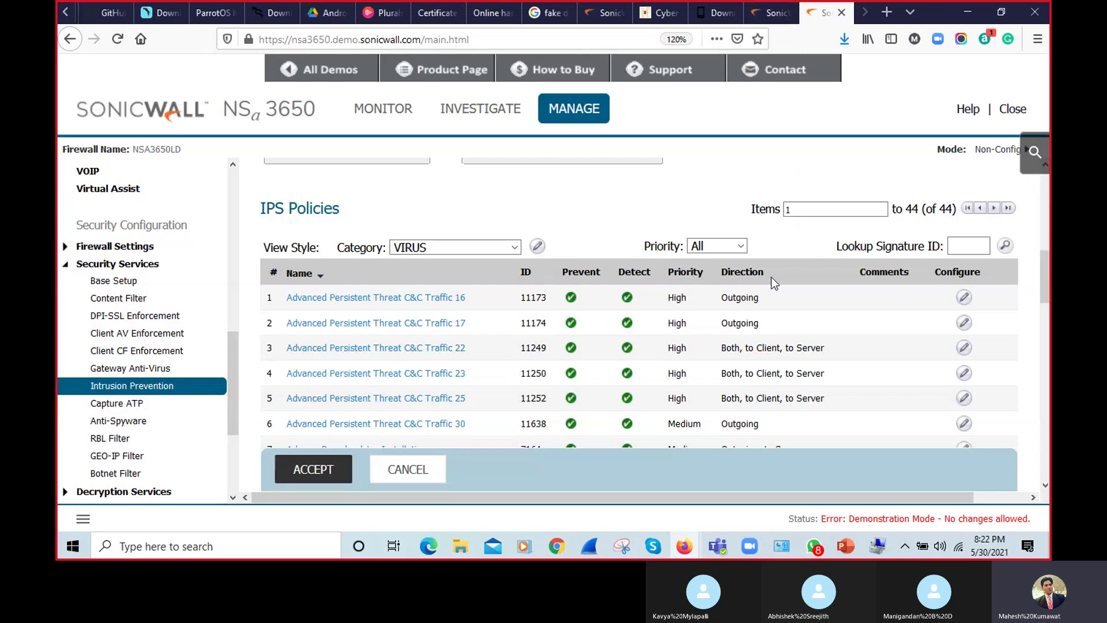
Step: Switch to PowerPoint, present from the Intrusion detection and prevention slide, and advance to the Security Information and Event Management slide
left_click(845, 546)
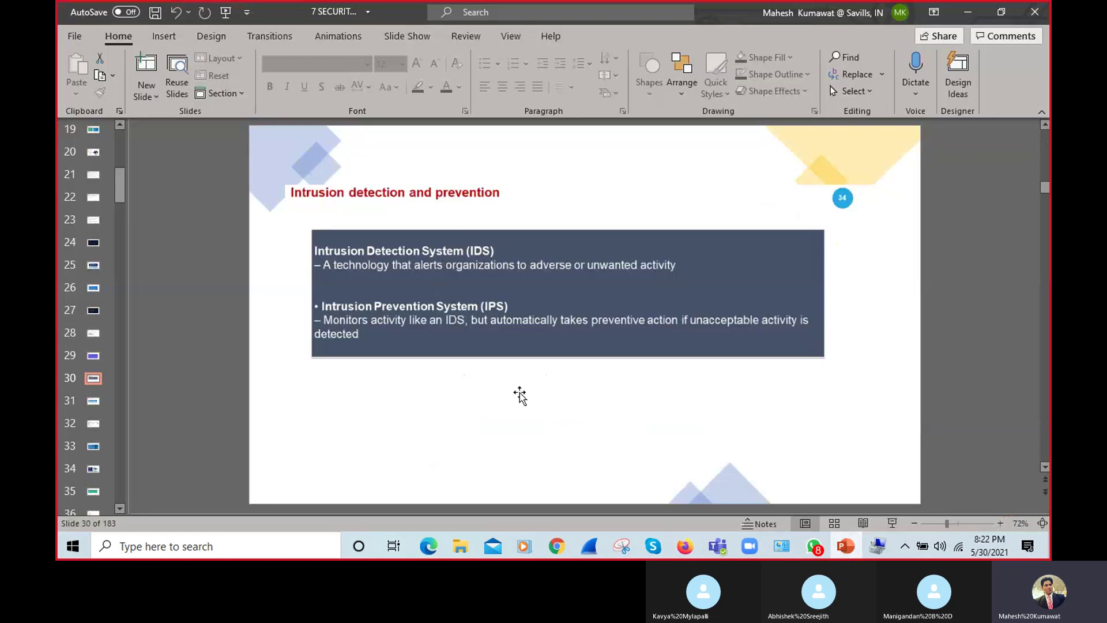
left_click(893, 527)
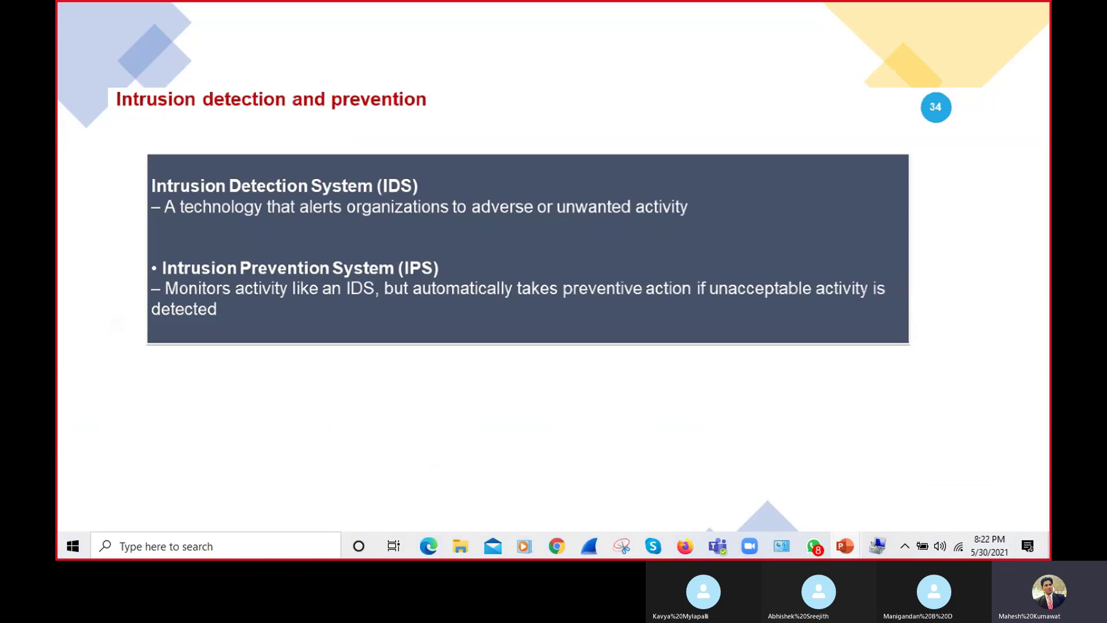
left_click(486, 233)
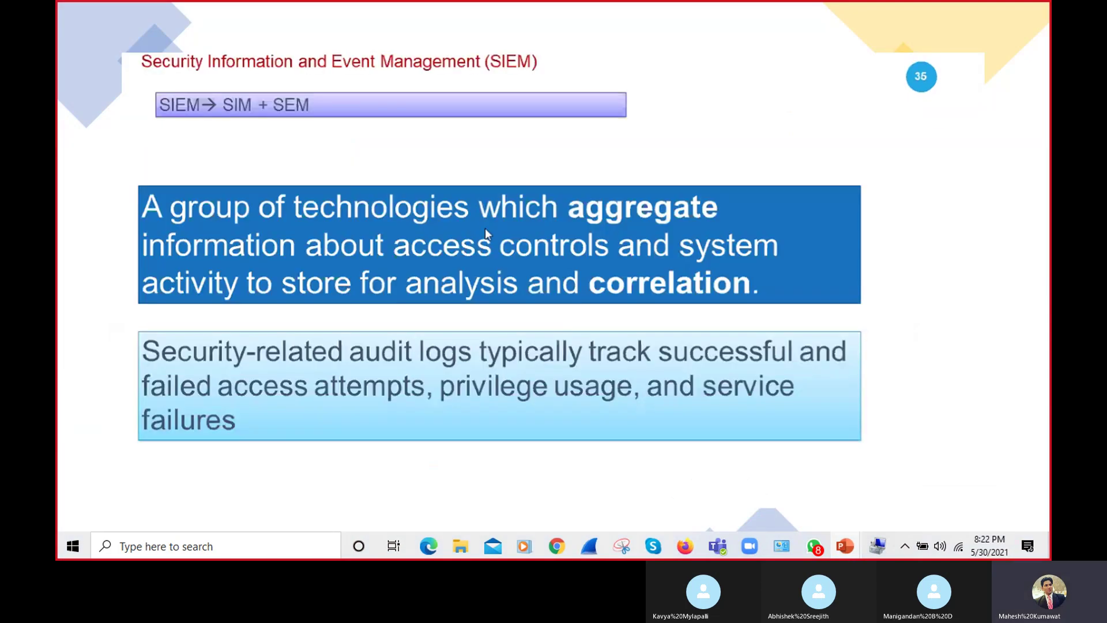
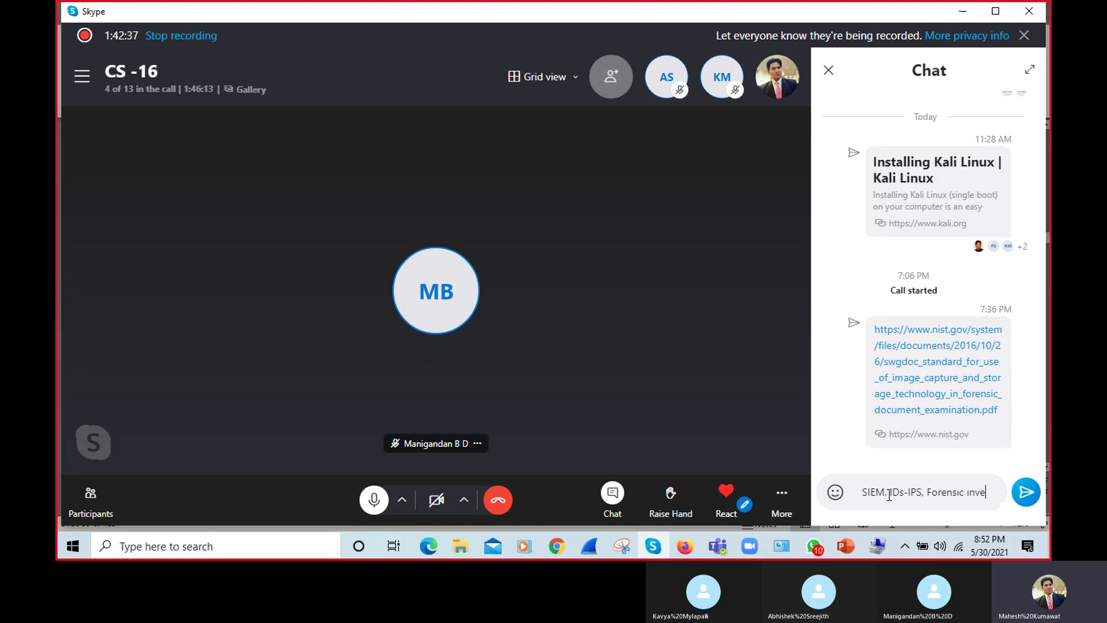
Step: Extend the Skype chat draft to read "SIEM, IDs-IPS, Forensic investigations, Investigation process, ----Assignments---"
type("stigations, Investigati")
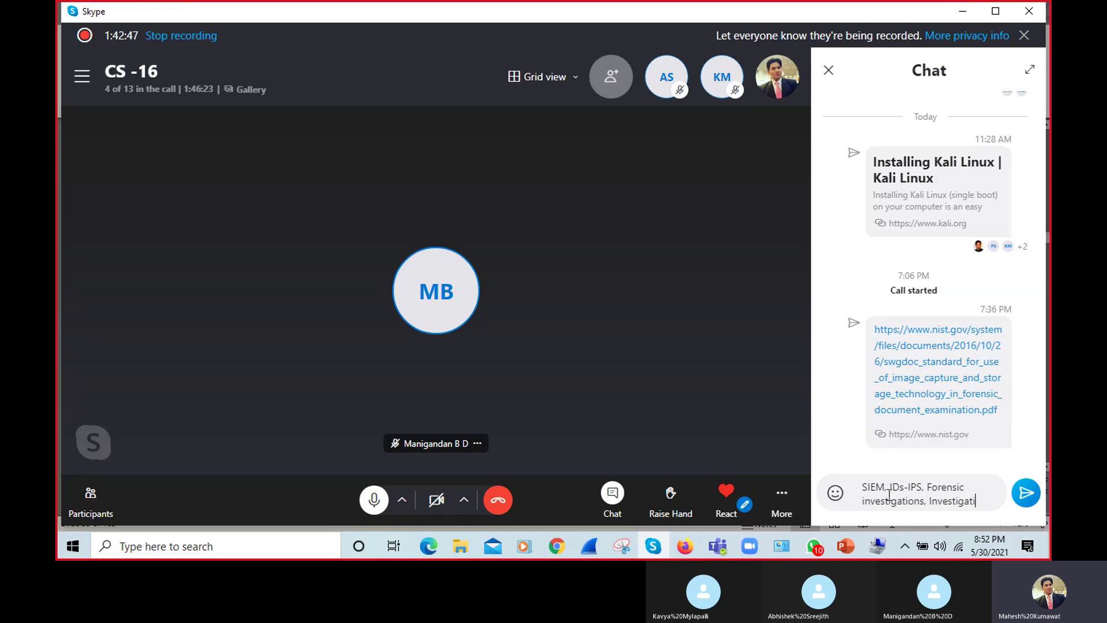
type("proc")
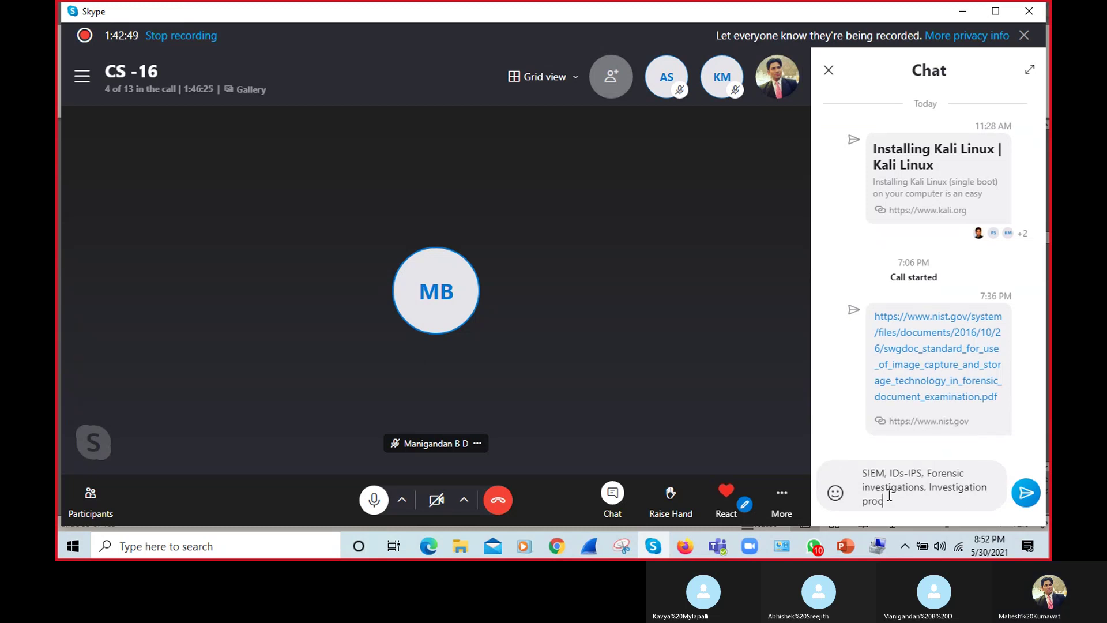
type("ess, ----A")
type("ssignment")
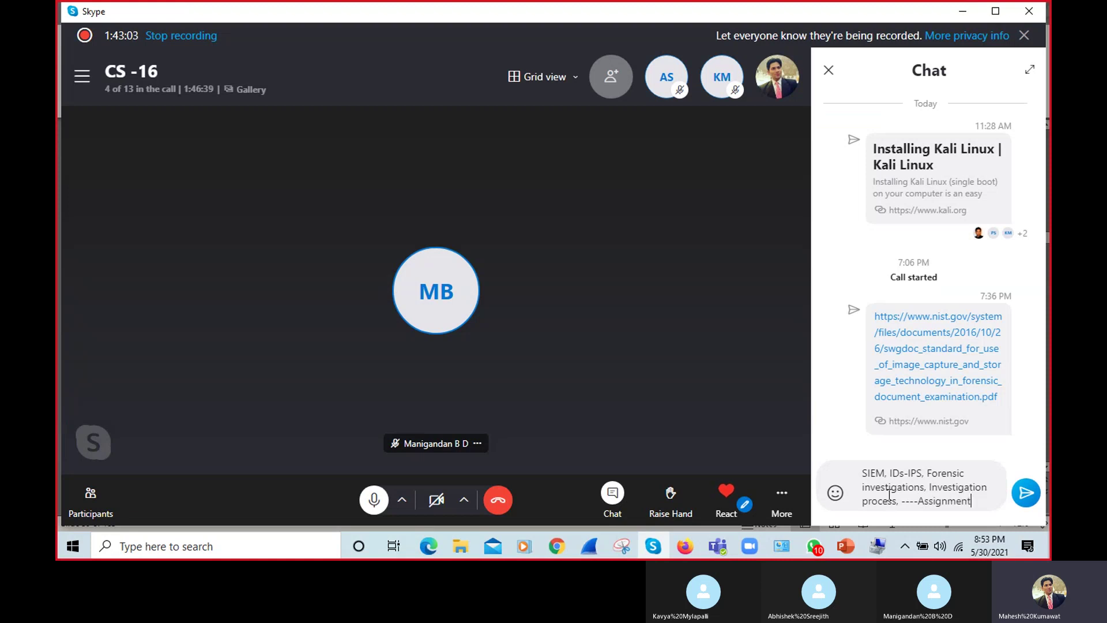
type("s---")
key("shift+Return")
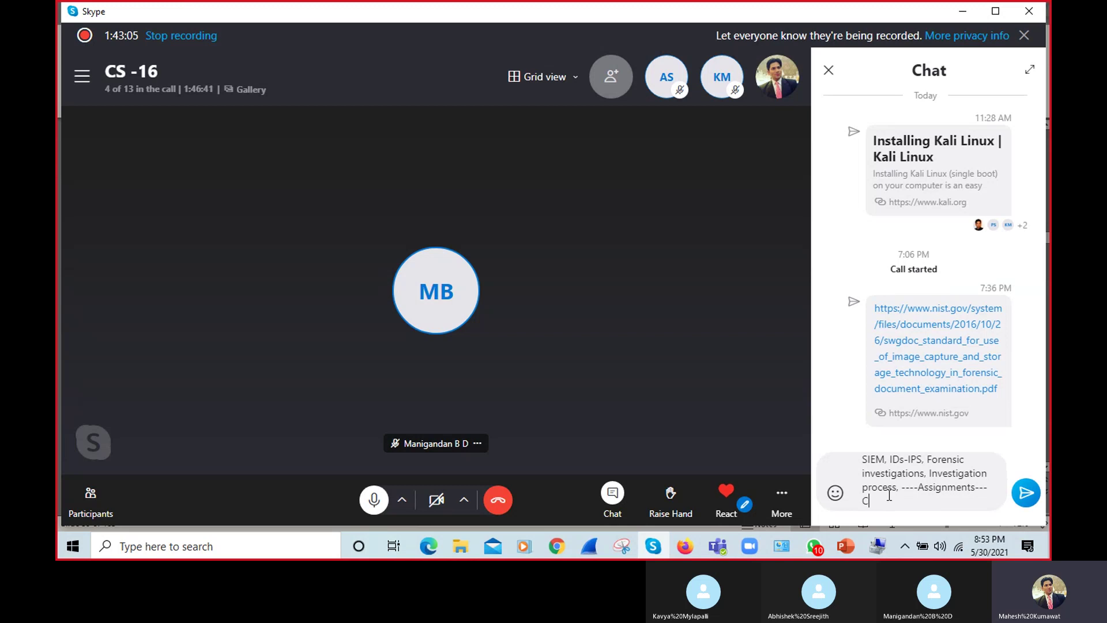
Step: Add "documents, pdf." on a new line of the chat message and send it to the group
type("Co")
key("BackSpace")
key("BackSpace")
key("BackSpace")
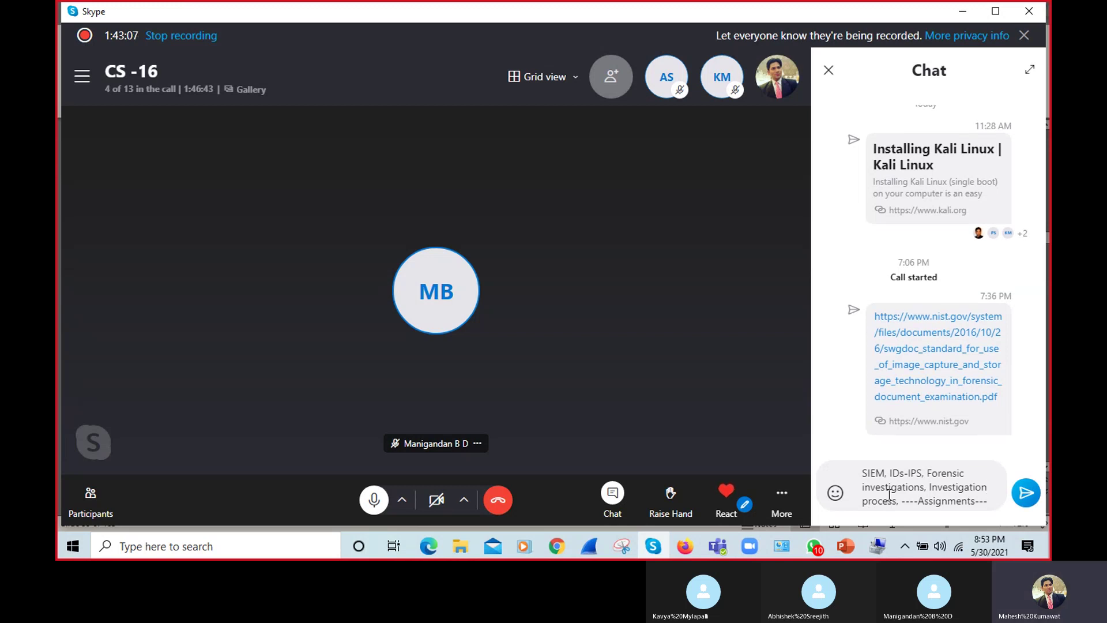
key("shift+Return")
type("documents, pdf.")
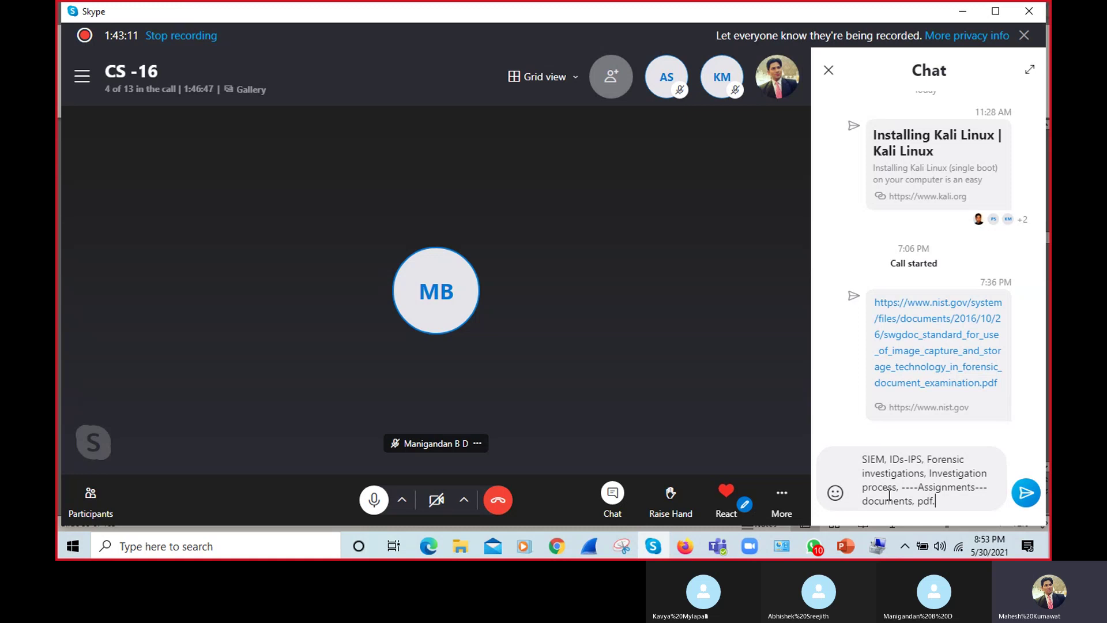
key("Return")
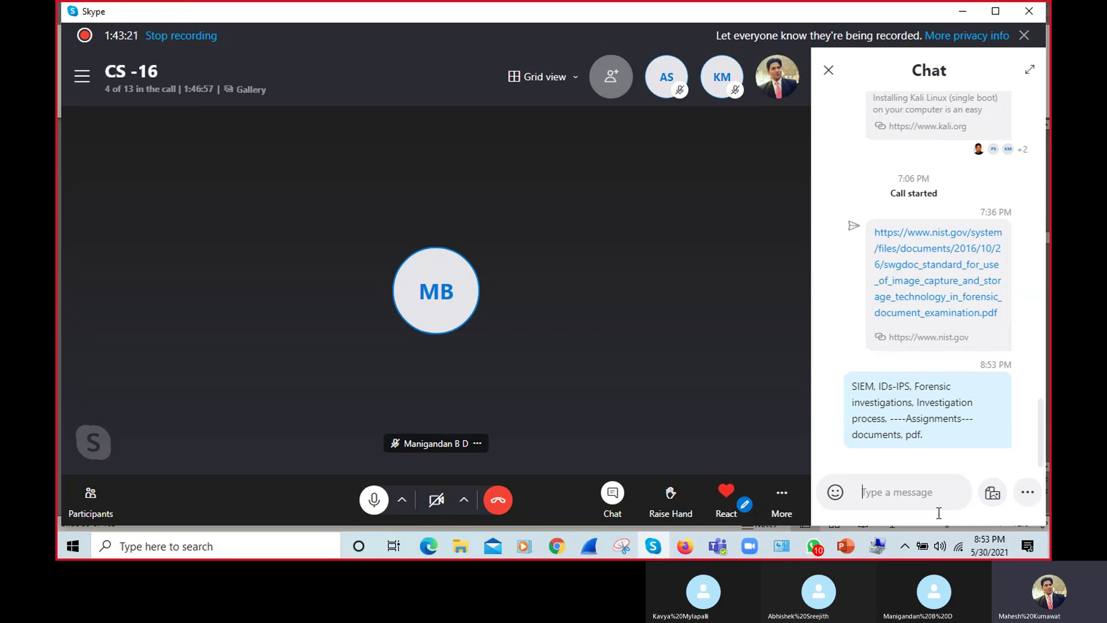
left_click(856, 555)
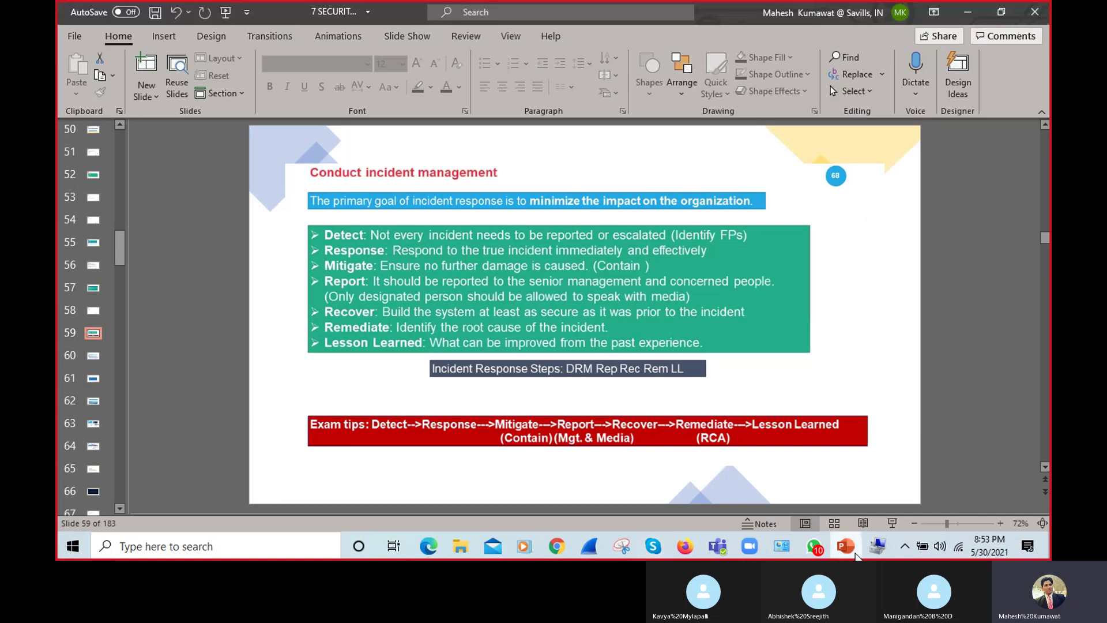
left_click(855, 555)
left_click(855, 555)
left_click(814, 546)
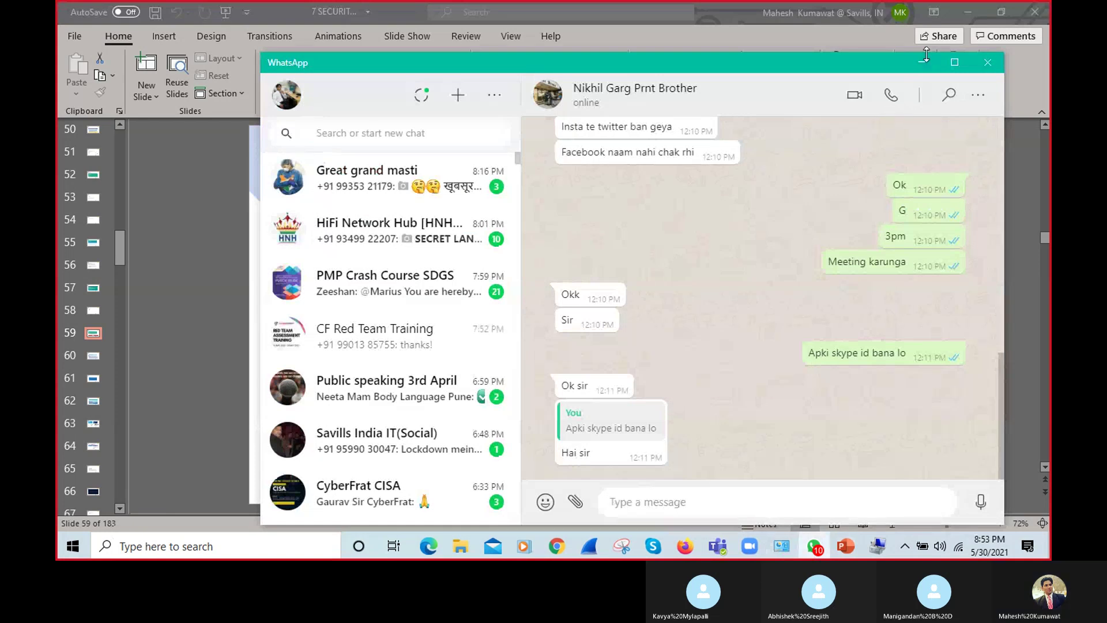
left_click(923, 62)
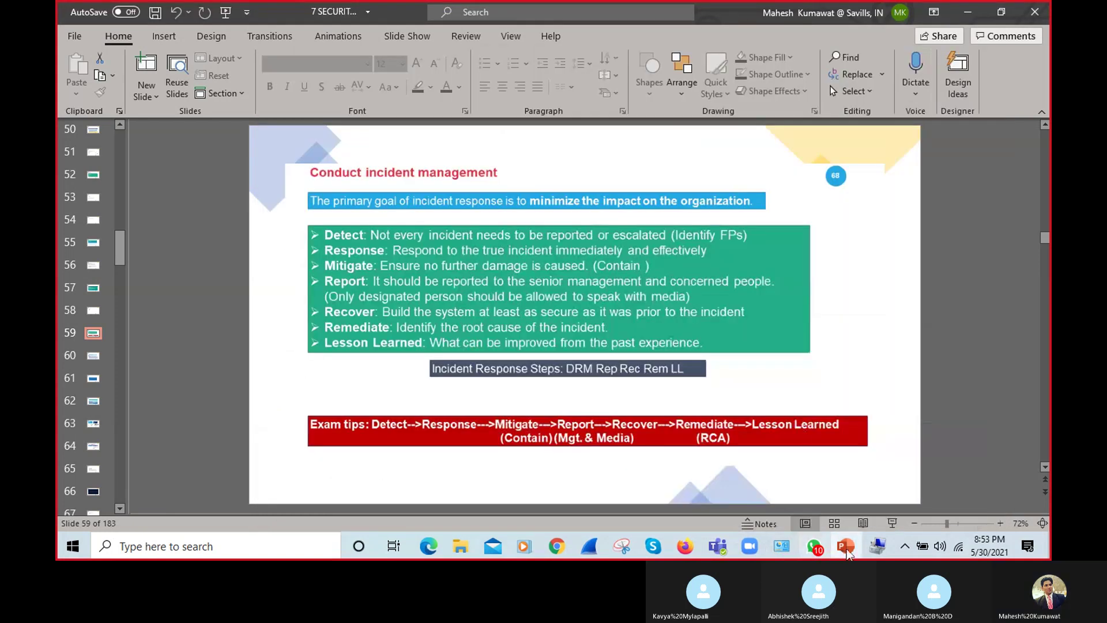
Step: Switch to the Skype call window, start attaching a file to the group chat, and browse to the Desktop folder
left_click(656, 552)
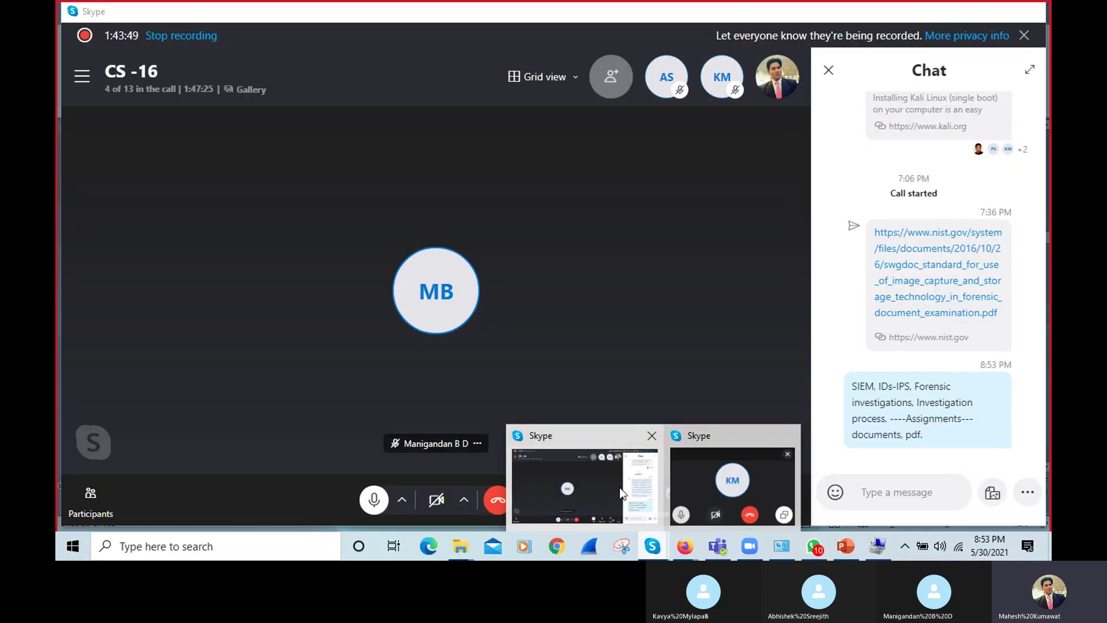
left_click(767, 502)
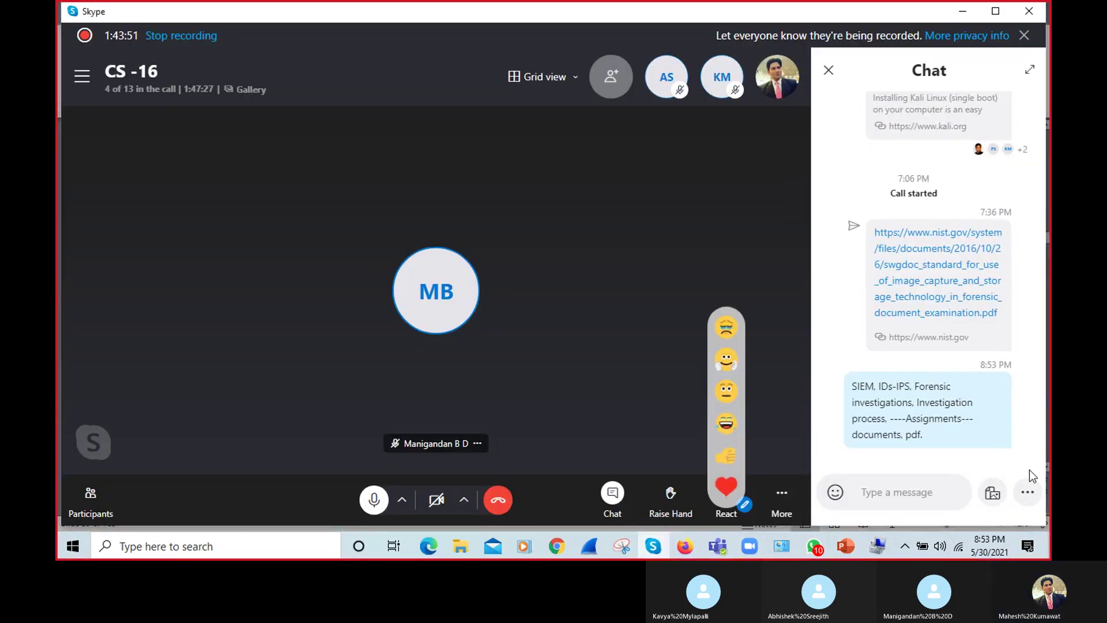
left_click(994, 493)
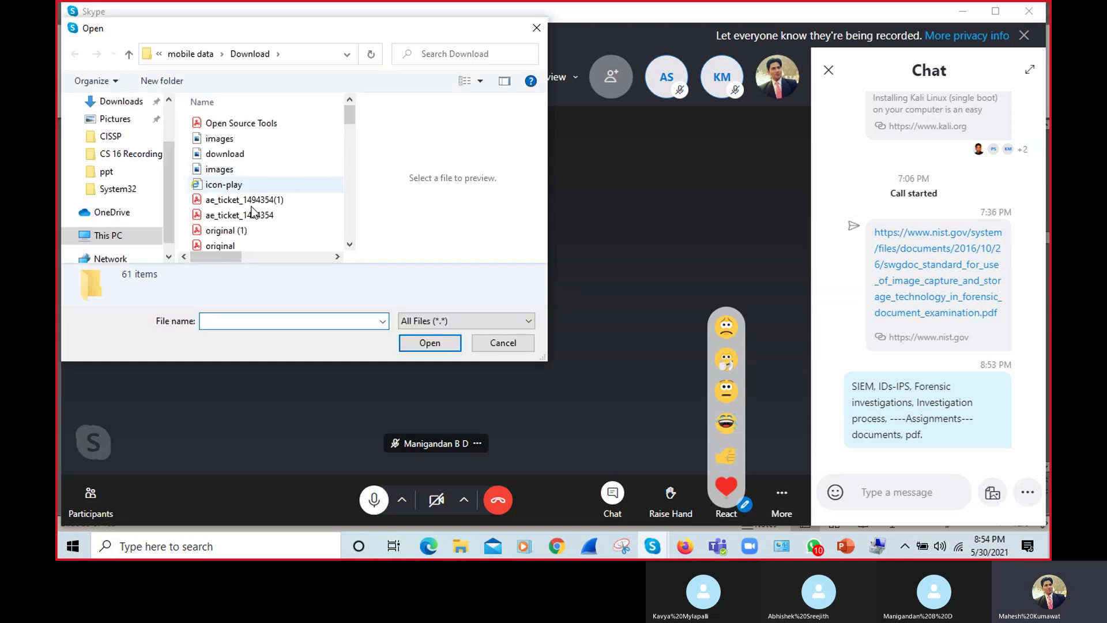
left_click(110, 236)
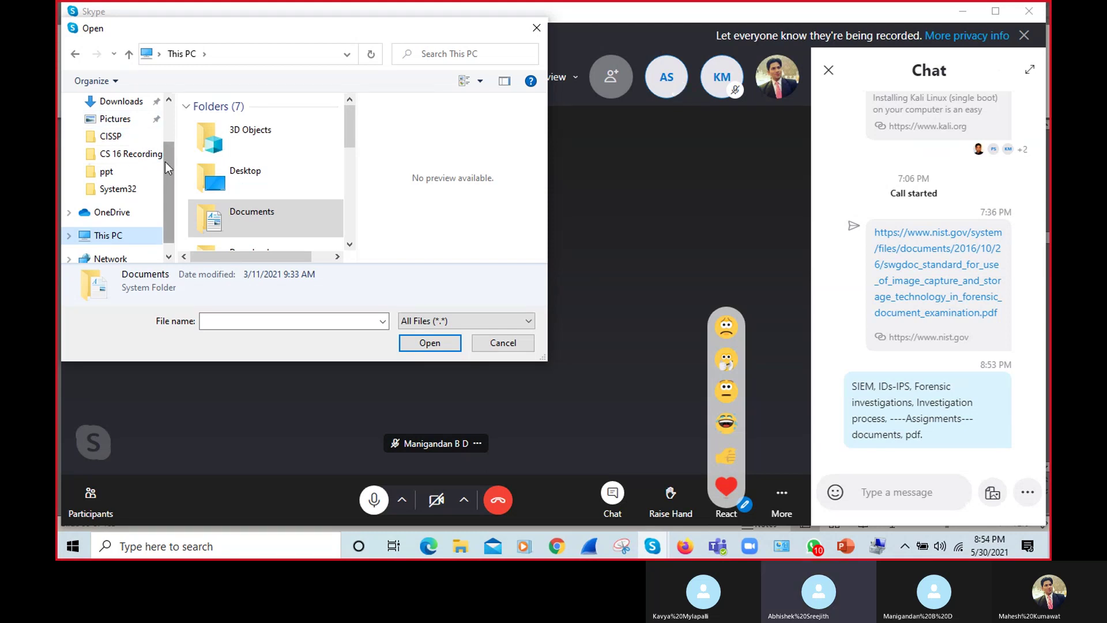
left_click_drag(165, 162, 168, 180)
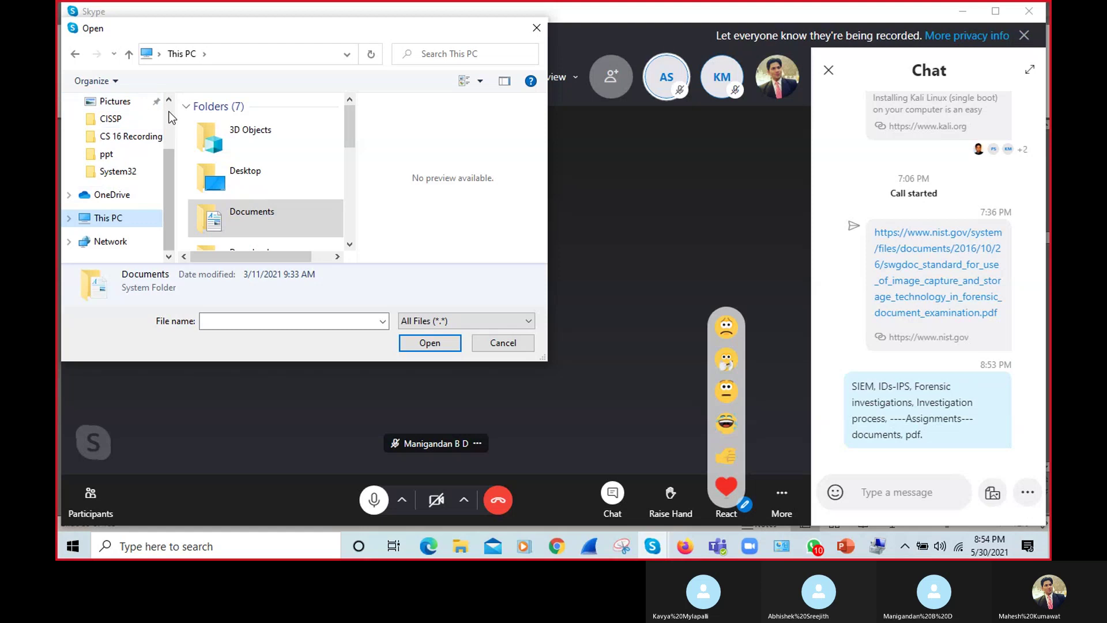
scroll(172, 118, "up", 2)
left_click(137, 131)
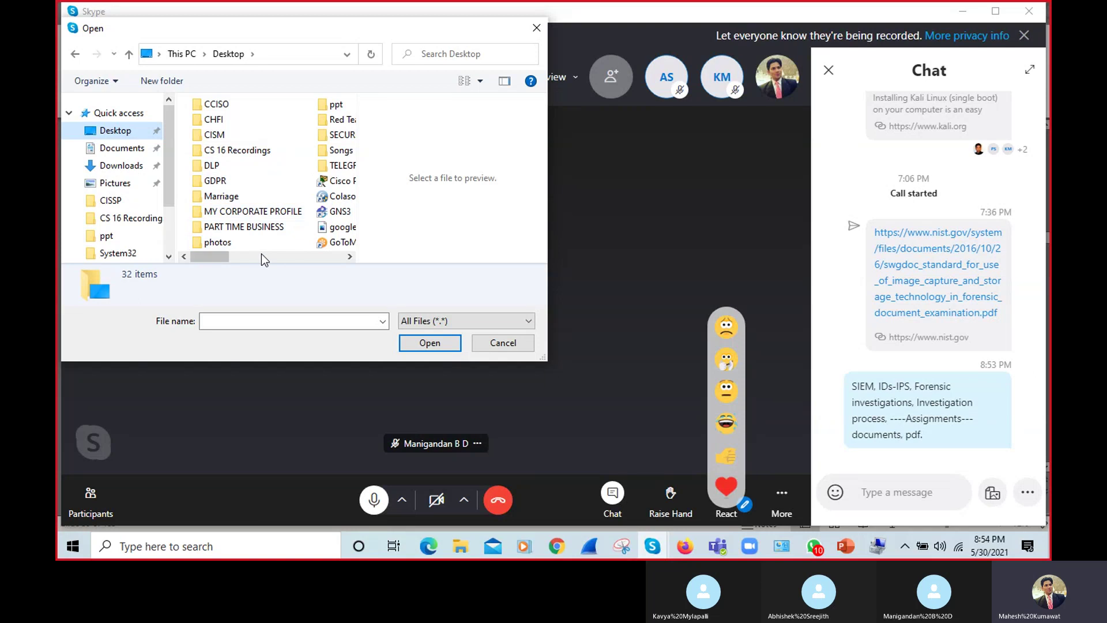
Step: Send the presentation 7 SECURITY OPERATIONS(1) from the CISSP folder under PART TIME BUSINESS > Batches to the group chat
double_click(249, 228)
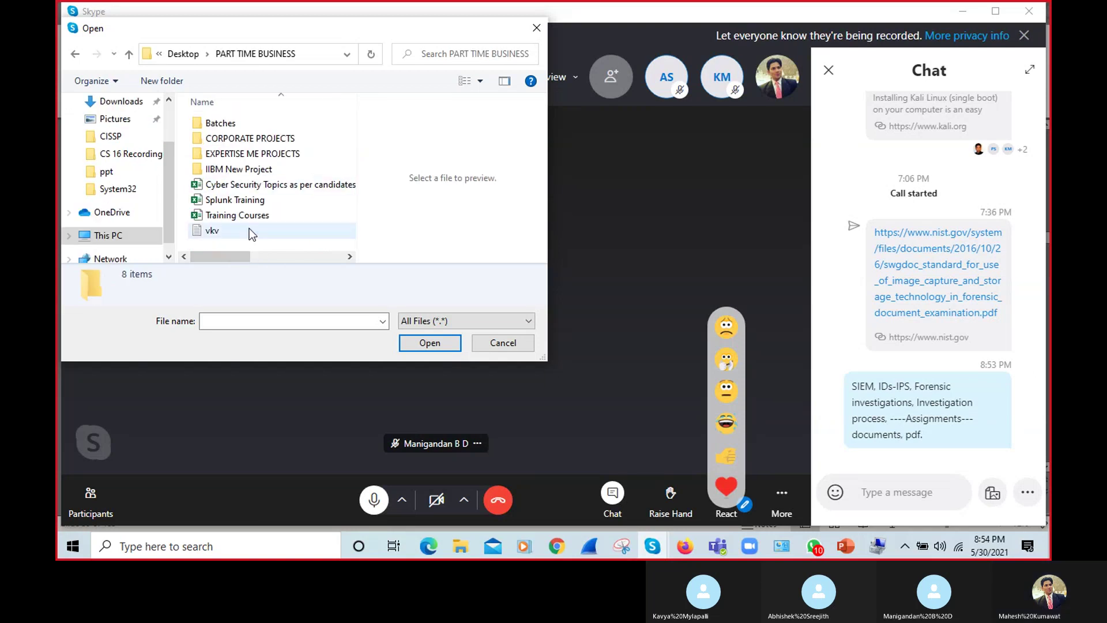
double_click(217, 123)
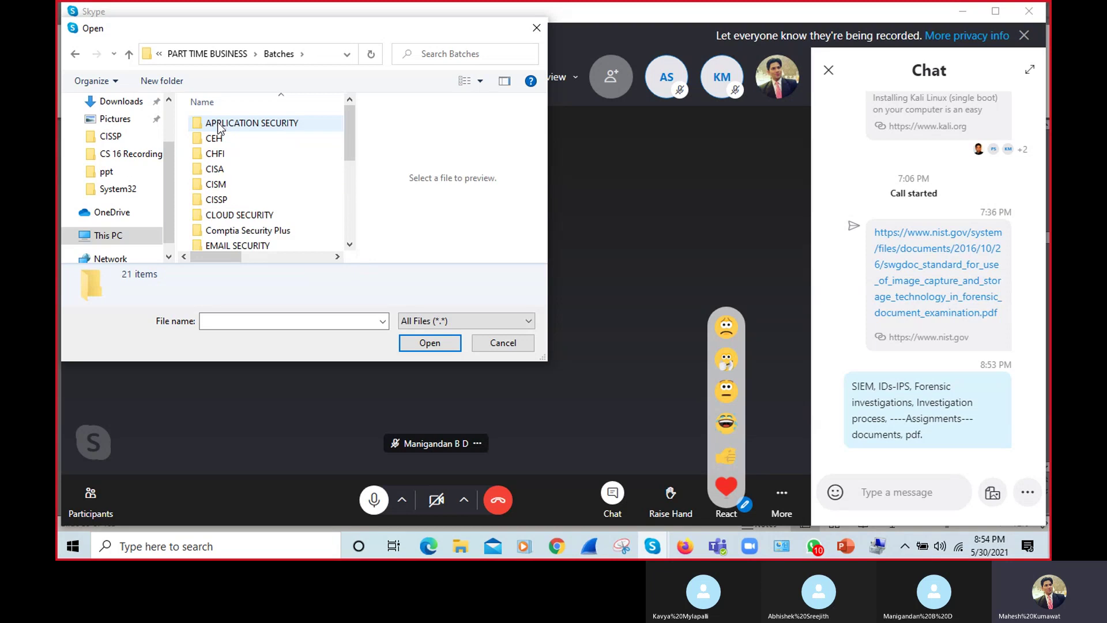
double_click(223, 199)
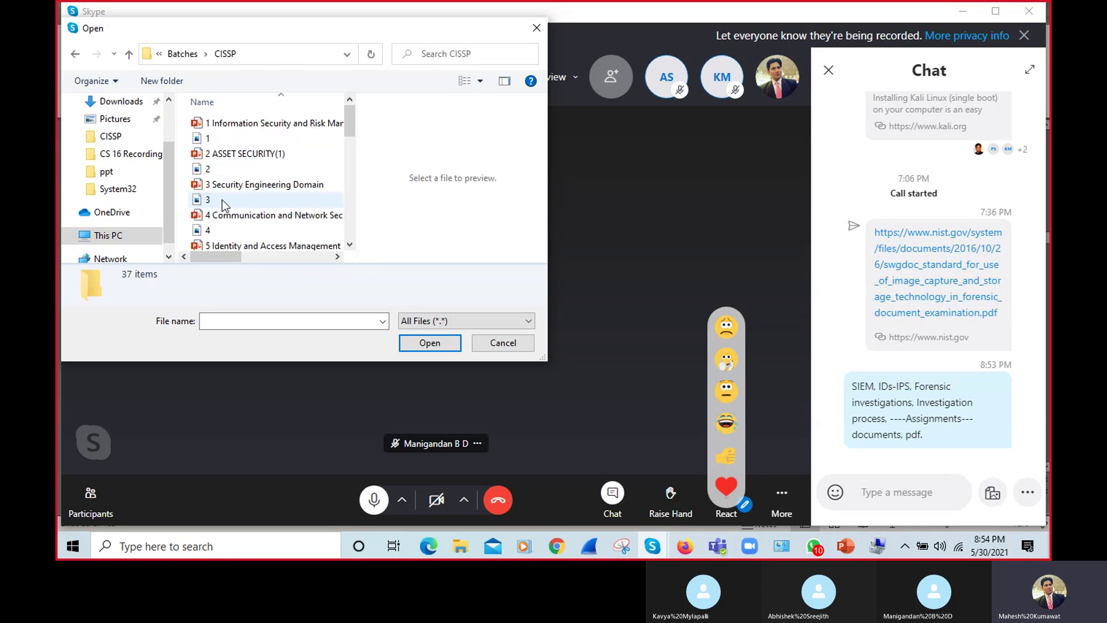
scroll(350, 252, "down", 5)
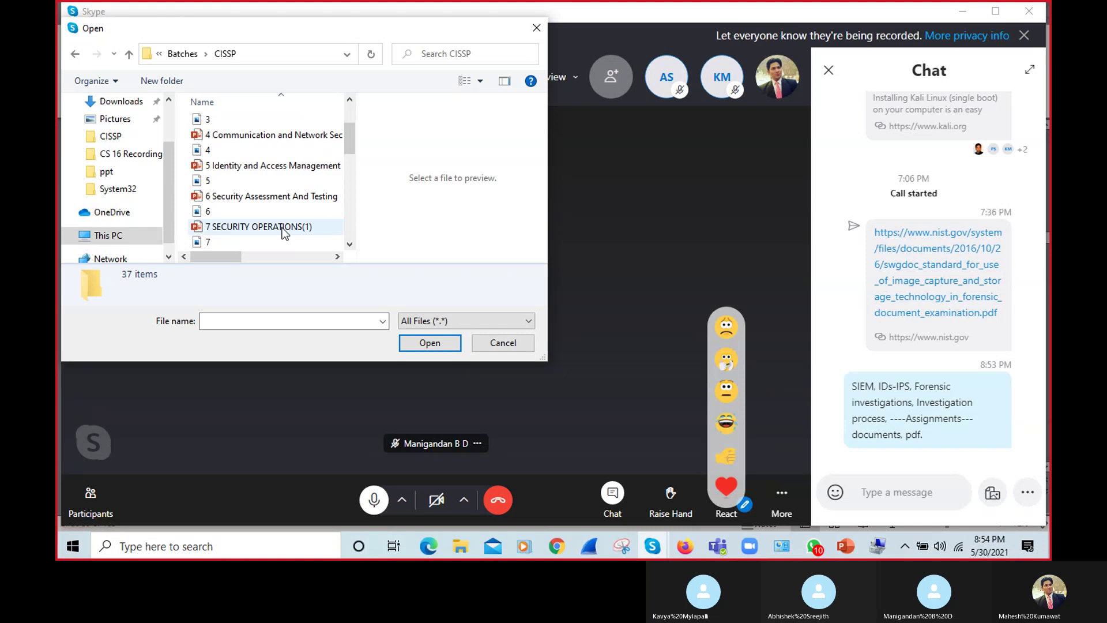
double_click(282, 228)
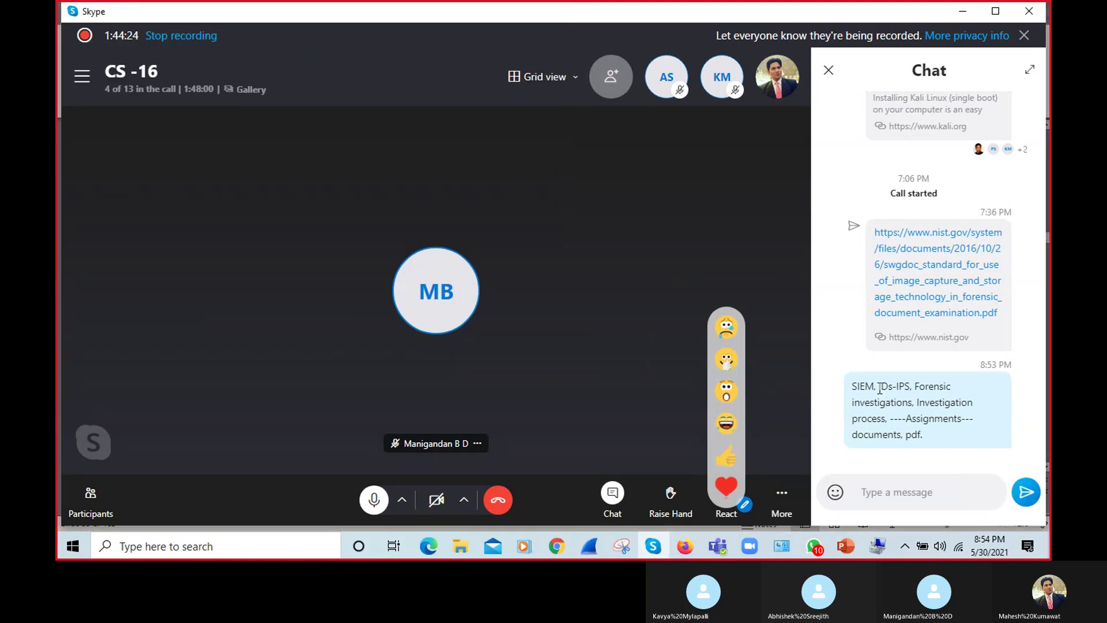
left_click(1017, 493)
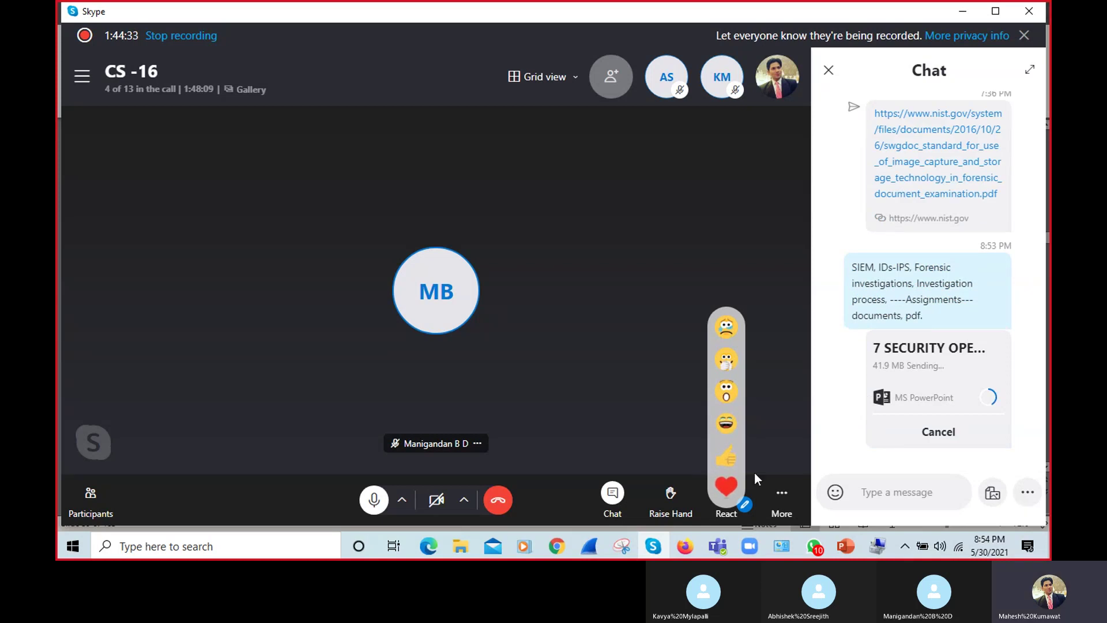
Step: Send the IT Certification Roadmap PDF from the TELEGRAM folder on the Desktop to the group chat
left_click(990, 492)
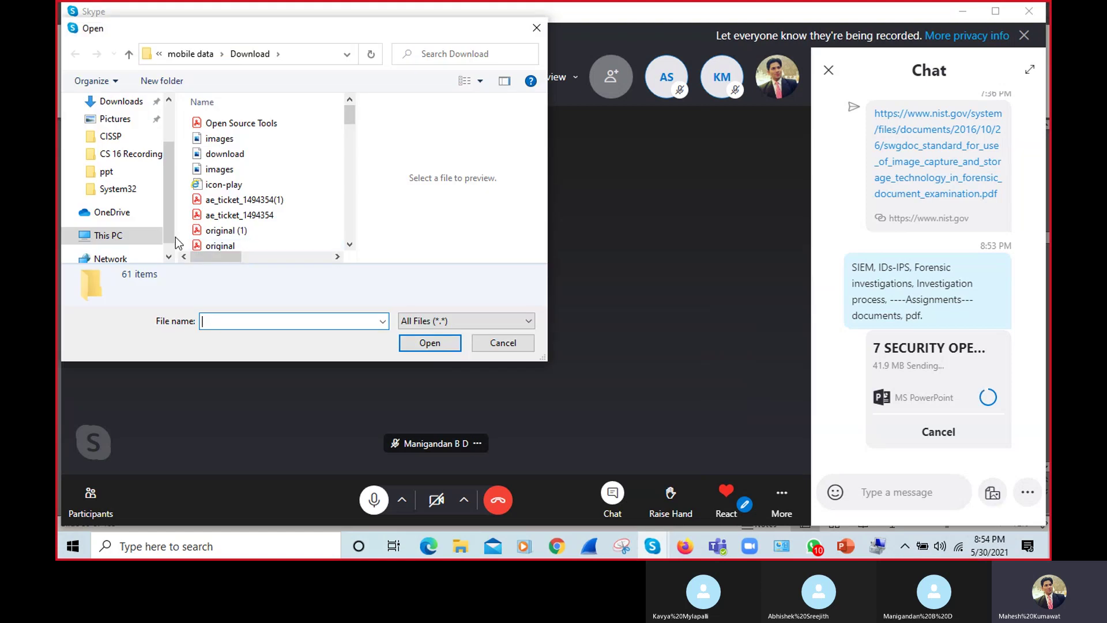
left_click_drag(163, 185, 164, 150)
left_click(122, 132)
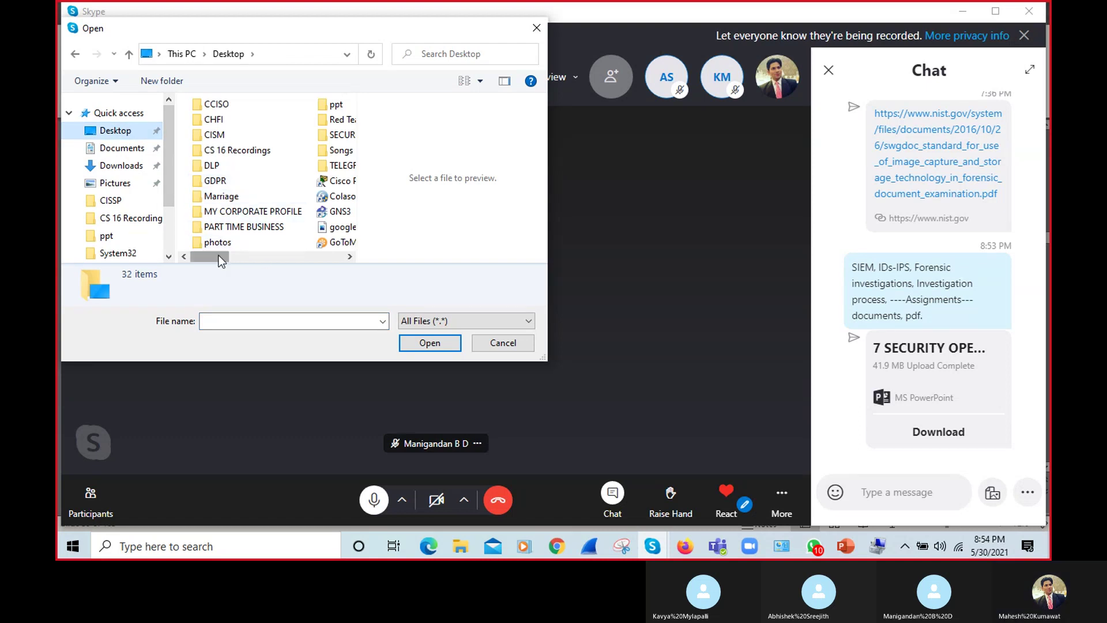
left_click(242, 254)
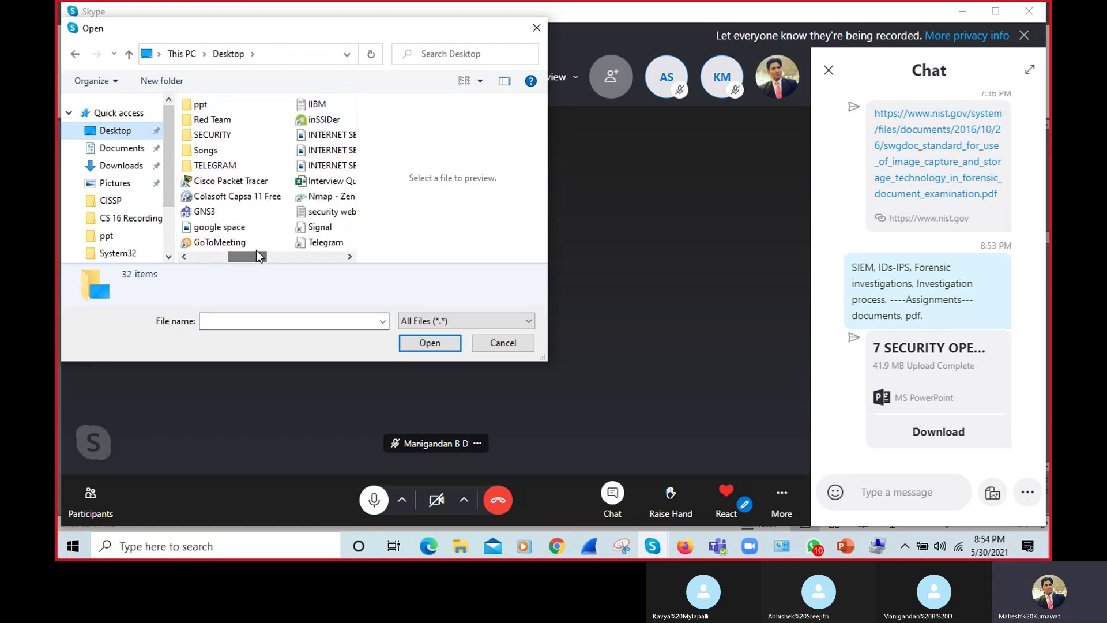
double_click(215, 165)
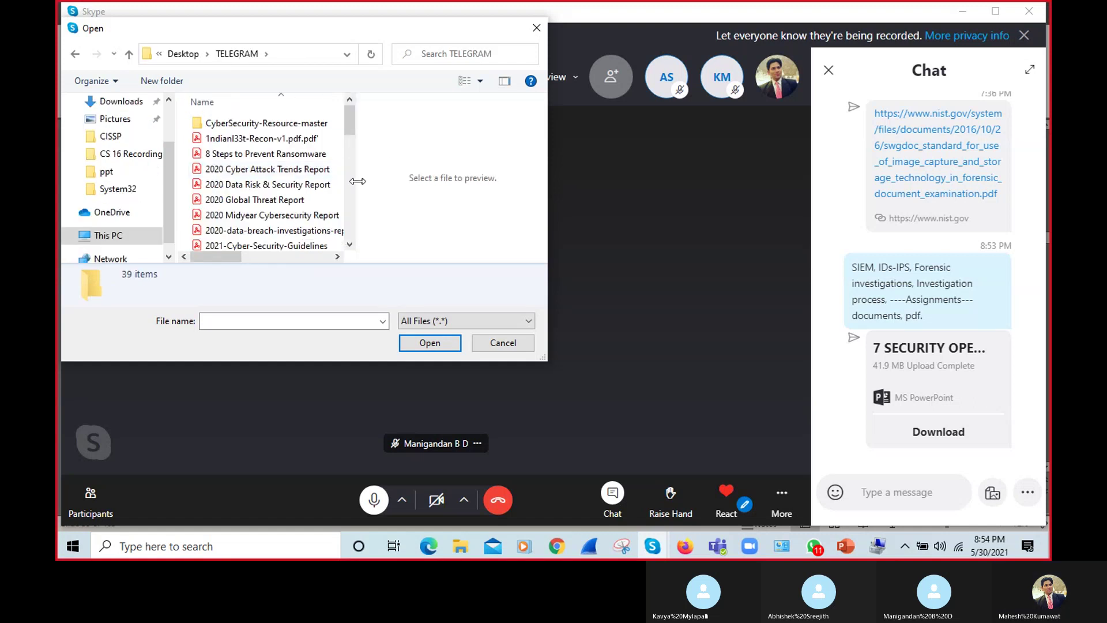
left_click_drag(350, 243, 351, 243)
left_click(351, 242)
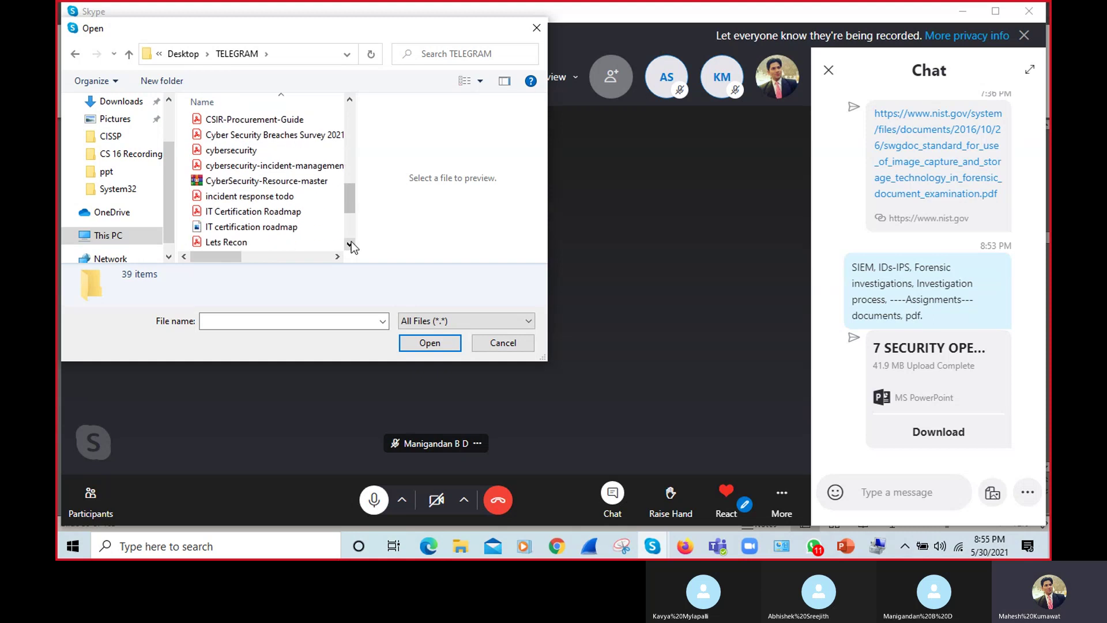
double_click(265, 213)
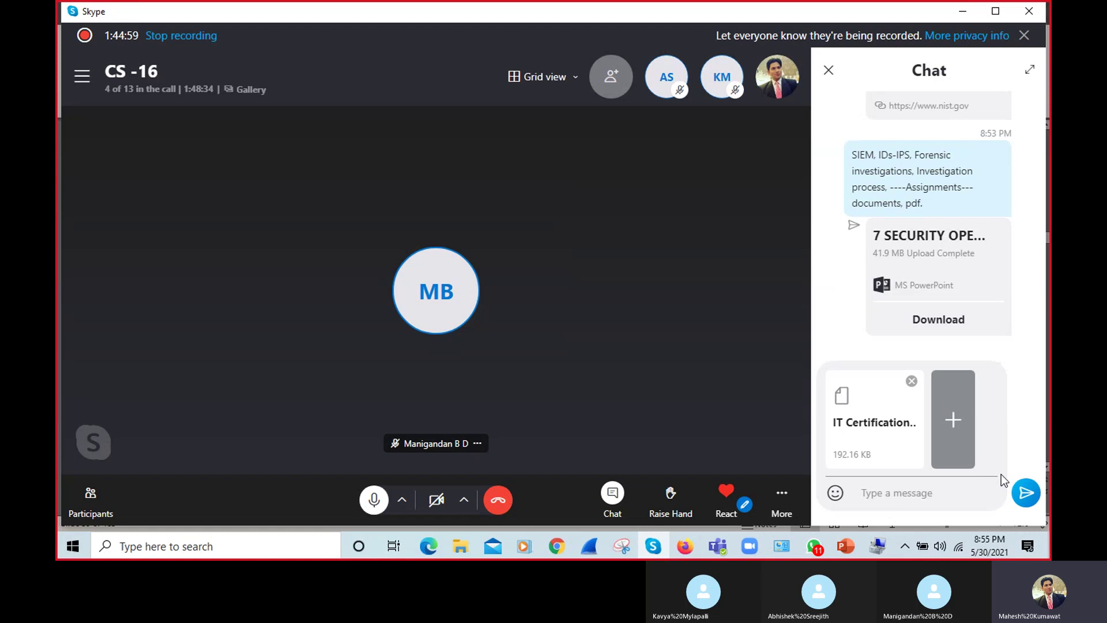
left_click(1026, 492)
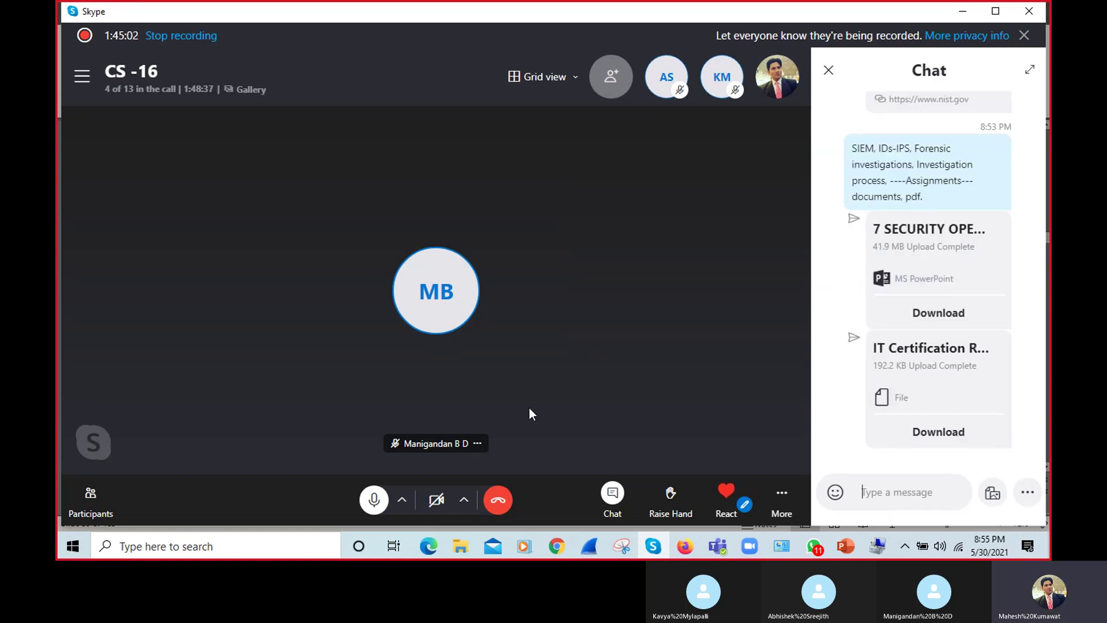
Step: Switch to the Downloads window in File Explorer and look through the files in the Telegram Desktop folder
mouse_move(460, 546)
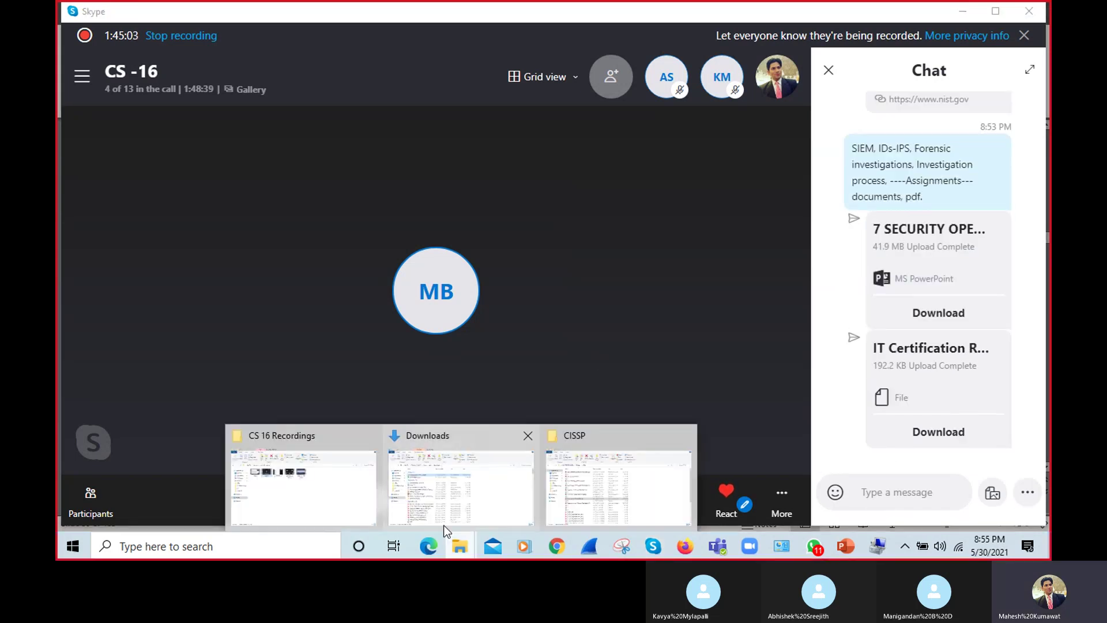
left_click(475, 511)
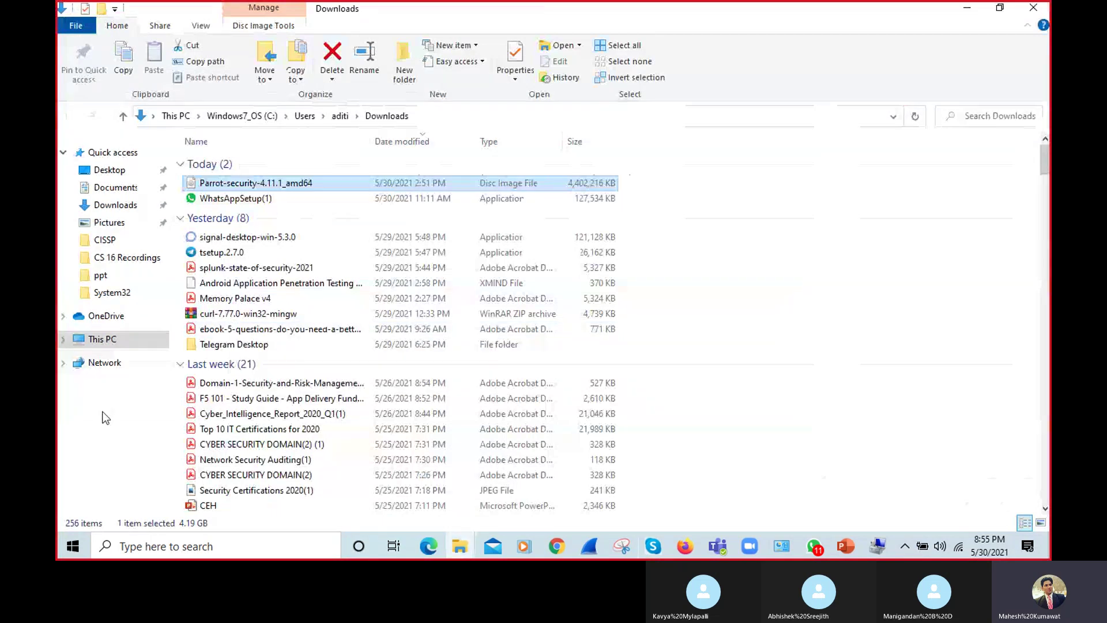
double_click(240, 344)
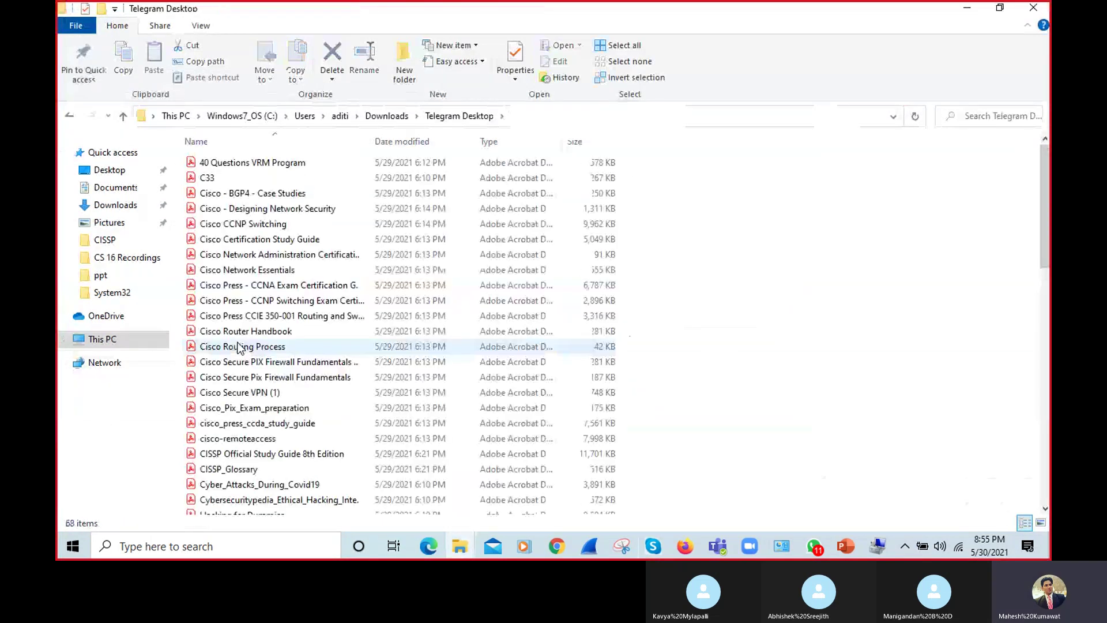
scroll(1032, 191, "down", 15)
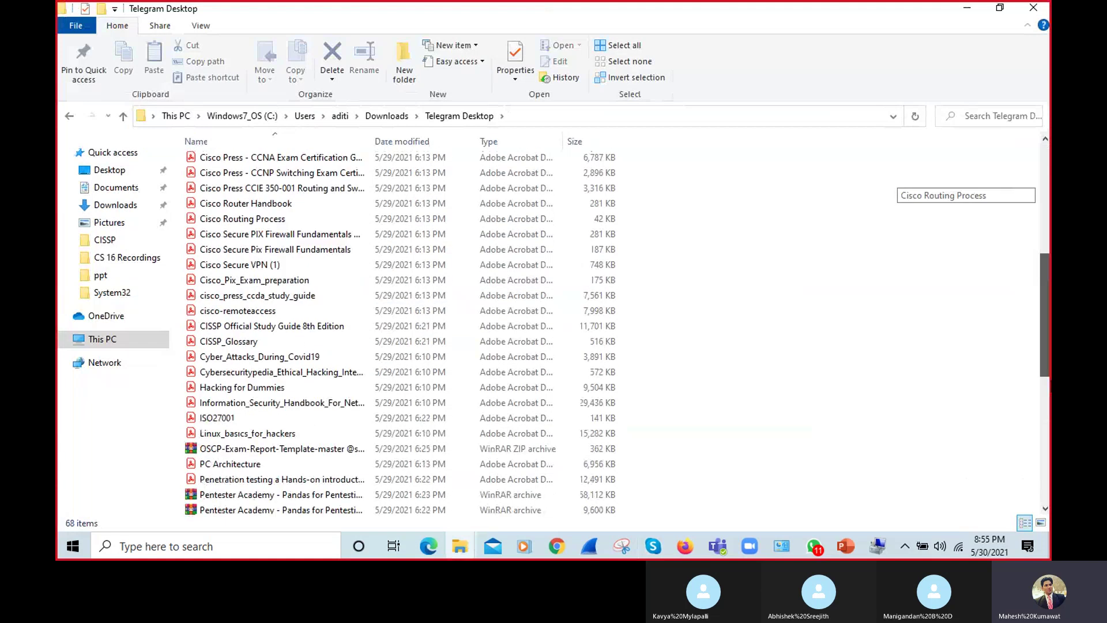
scroll(1032, 190, "down", 1)
scroll(1032, 190, "up", 20)
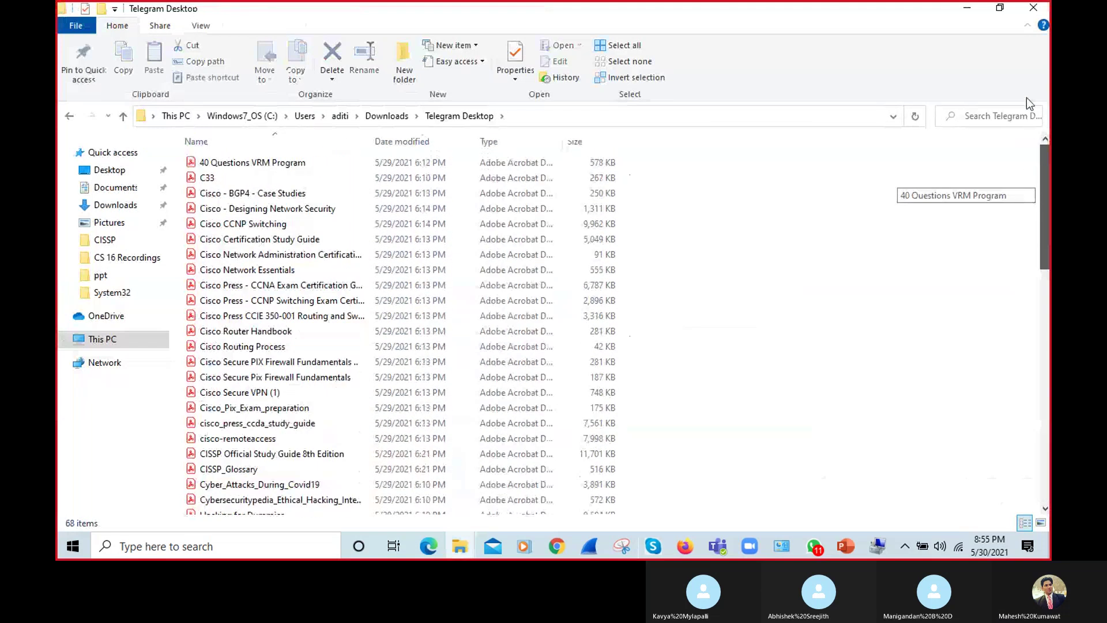
Step: Open the IT Certification Roadmap PDF from the TELEGRAM folder on the Desktop in Adobe Acrobat Reader
left_click(113, 169)
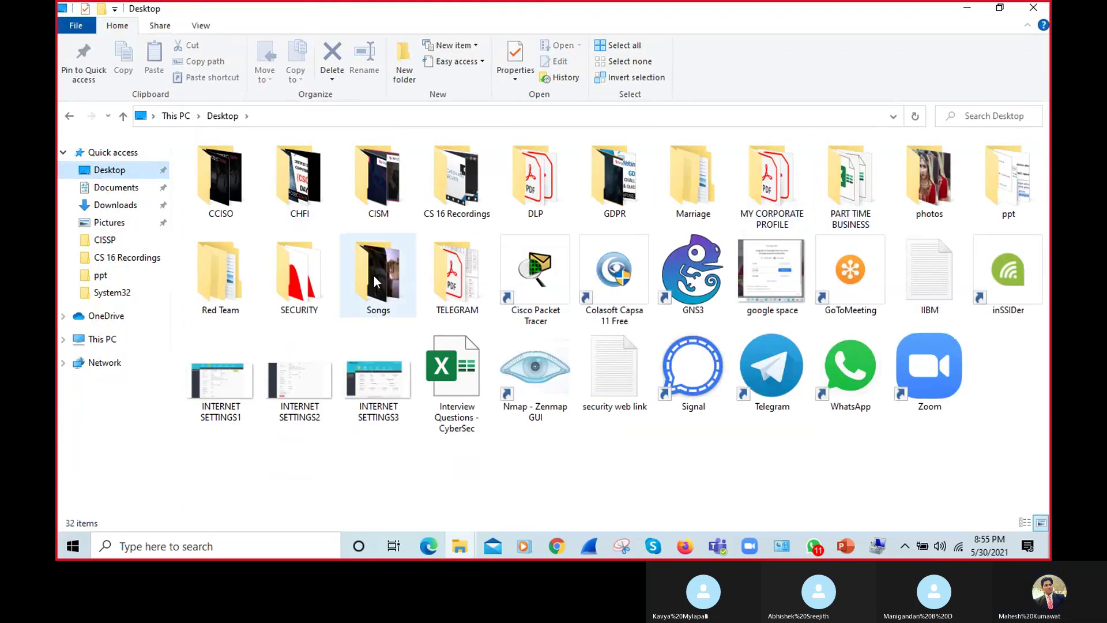
double_click(452, 291)
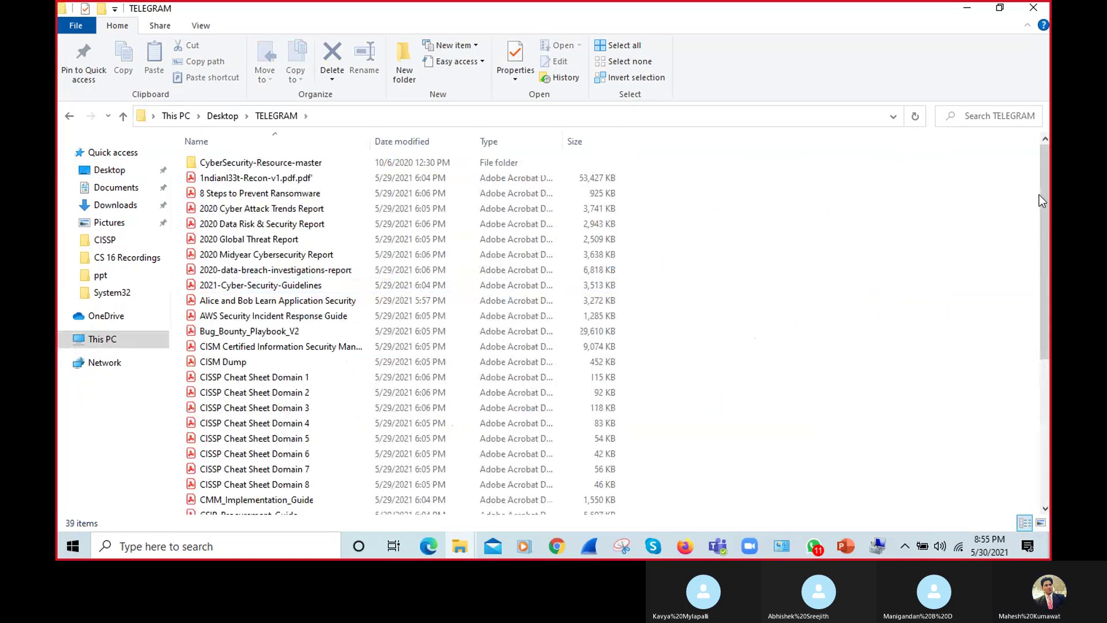
scroll(1043, 196, "down", 5)
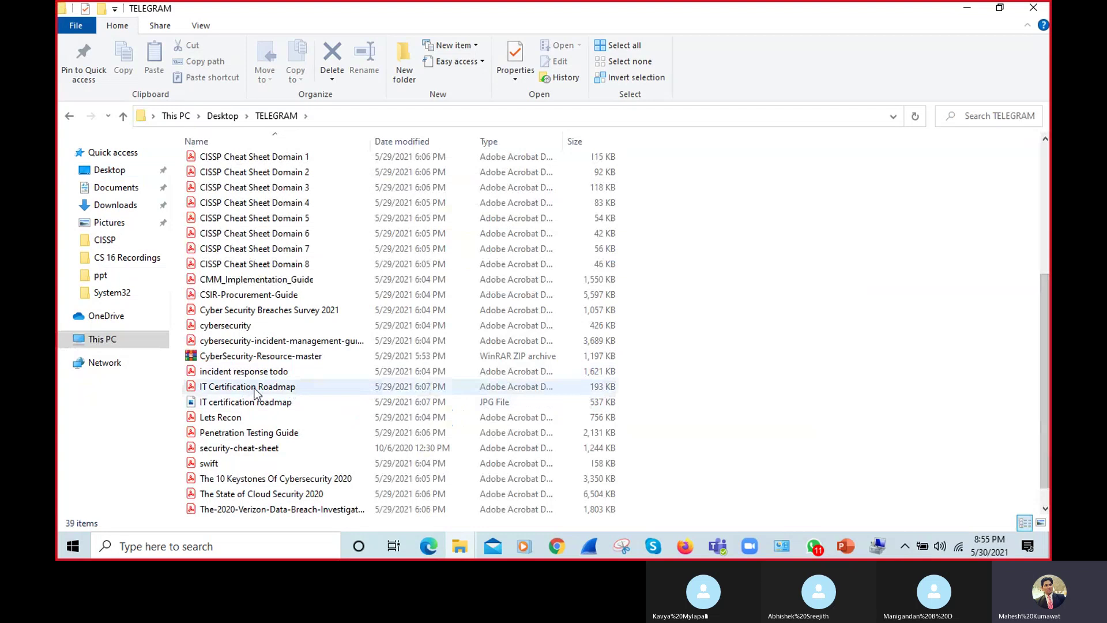
left_click(254, 389)
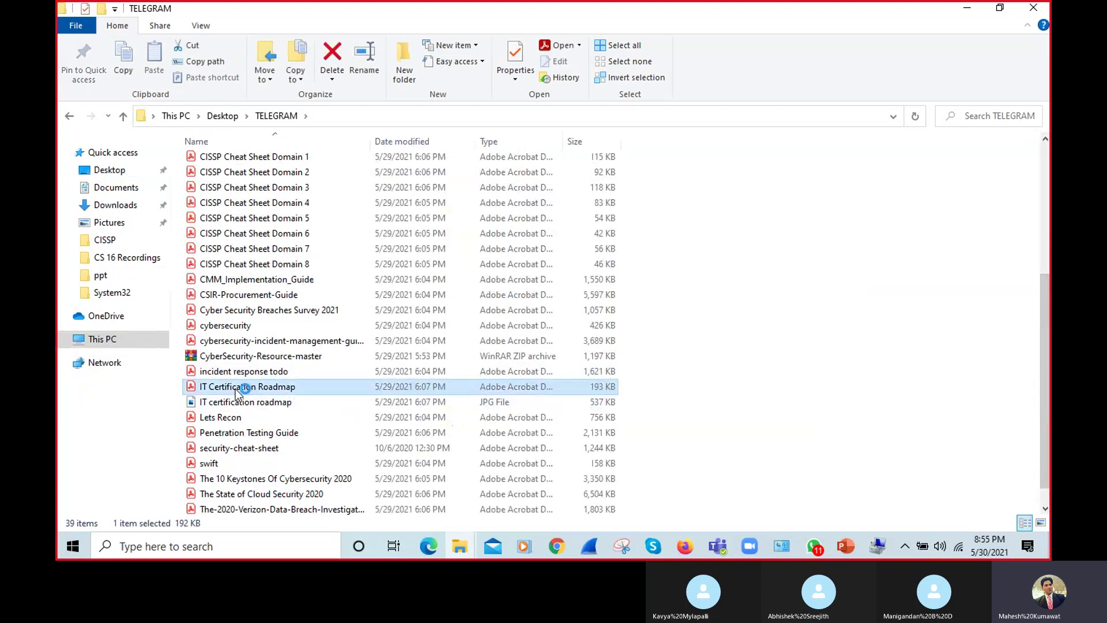
double_click(508, 390)
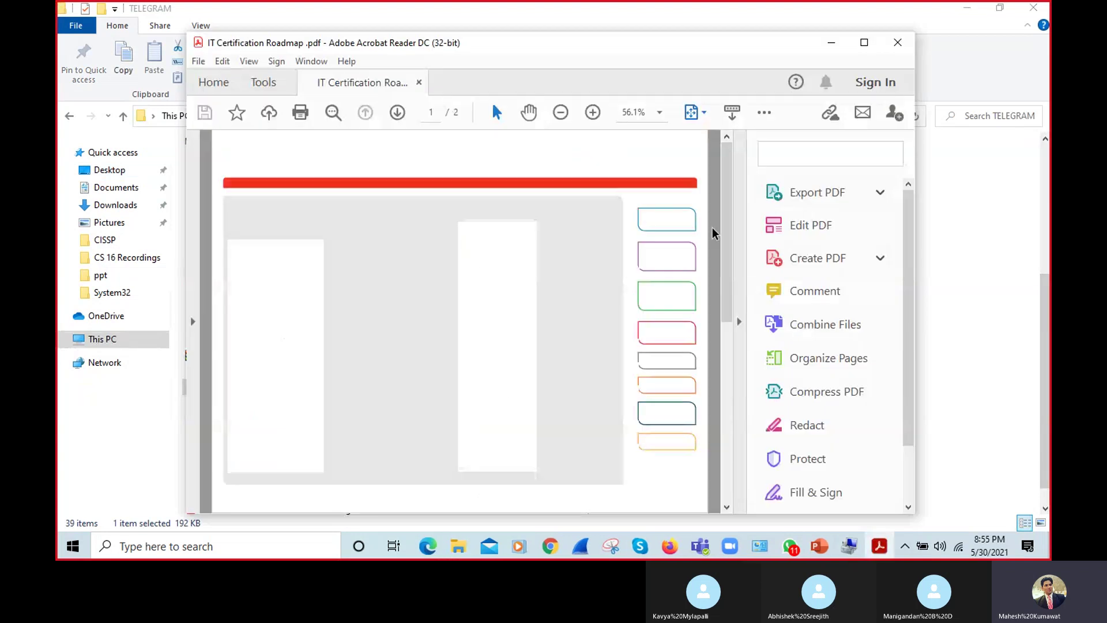